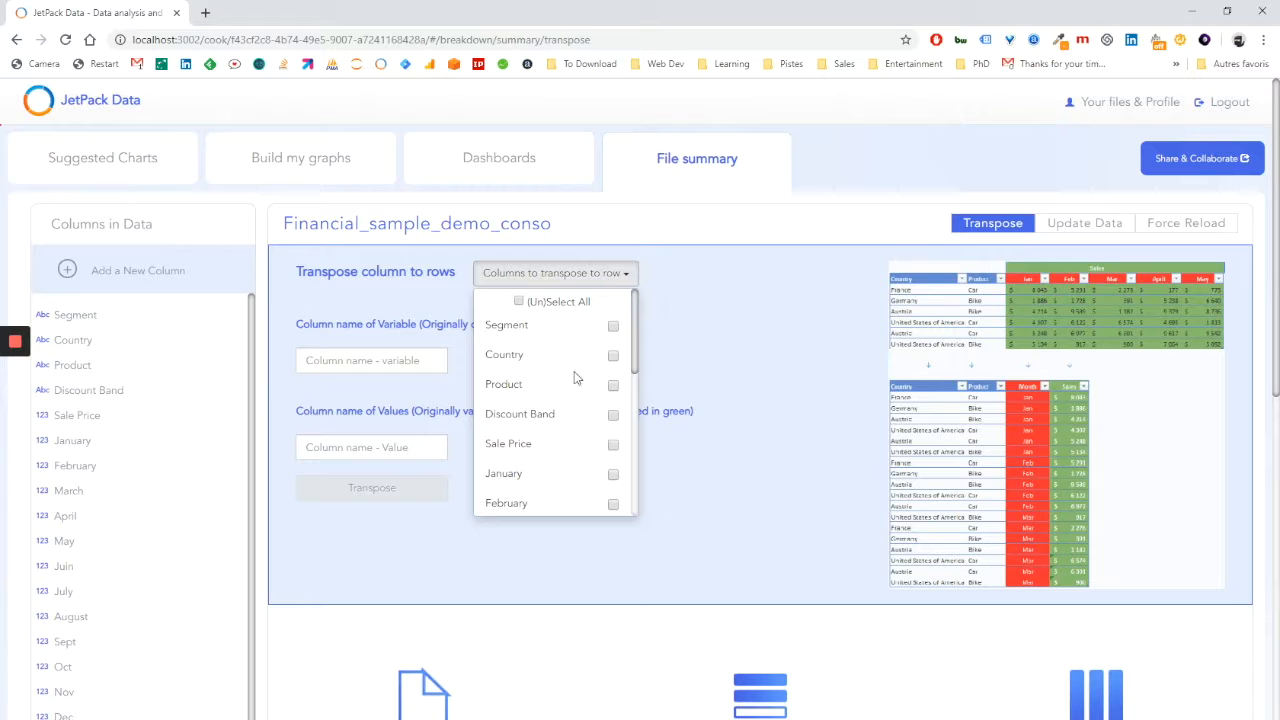
Select the month columns from January through Dec as the columns to transpose to rows.
scroll(593, 457, "down", 1)
left_click(613, 398)
scroll(605, 420, "down", 4)
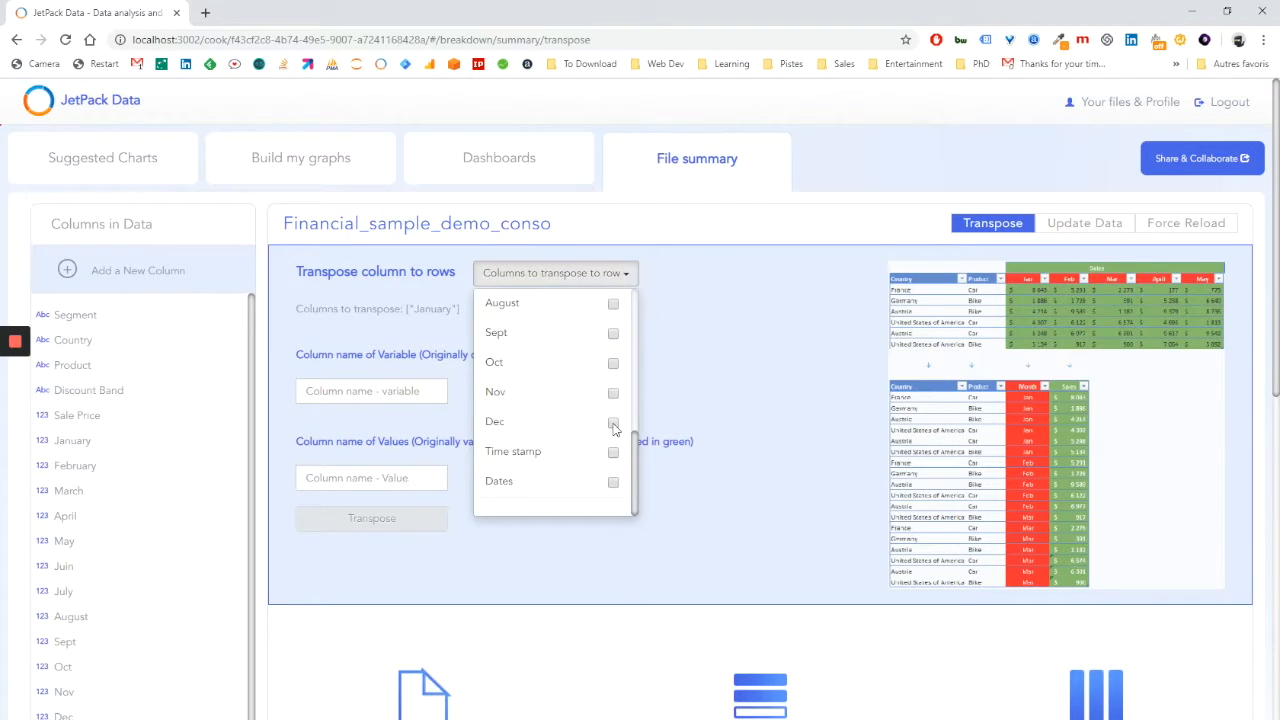
left_click(614, 426, "shift")
Name the variable column Month and the values column Sales, and run the transpose.
left_click(402, 418)
type("M")
key("Tab")
type("S")
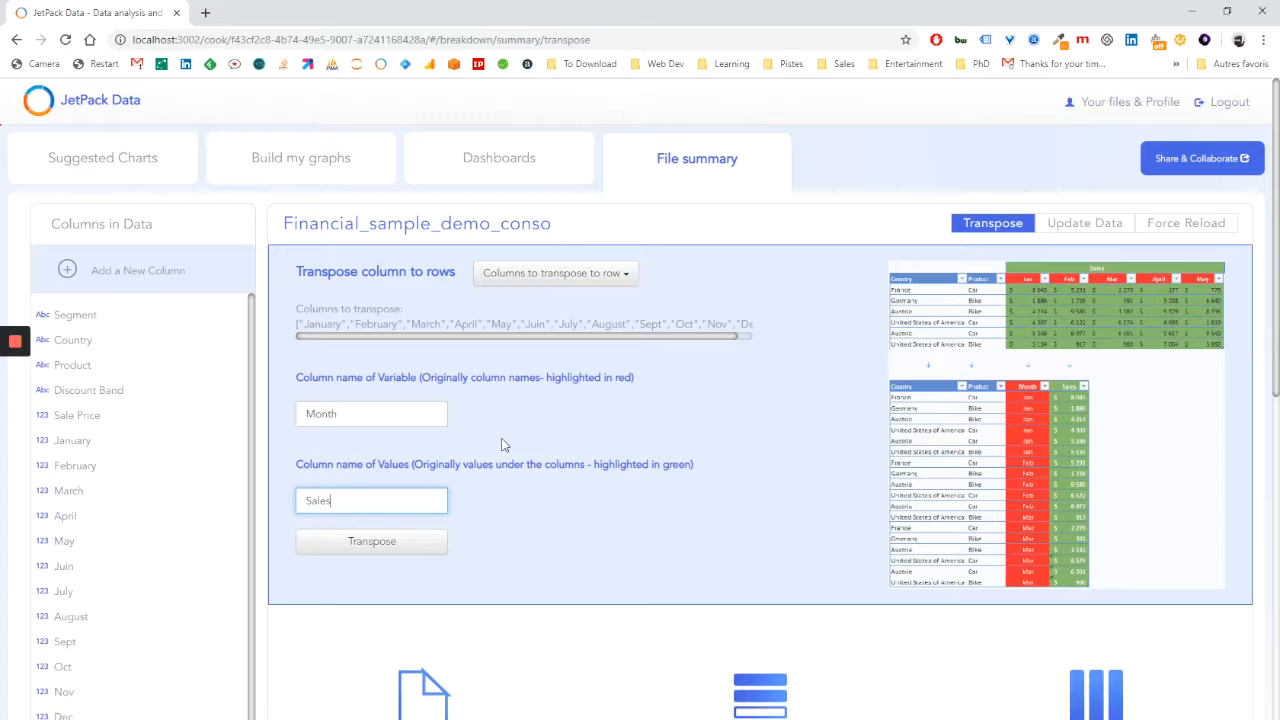
left_click(393, 549)
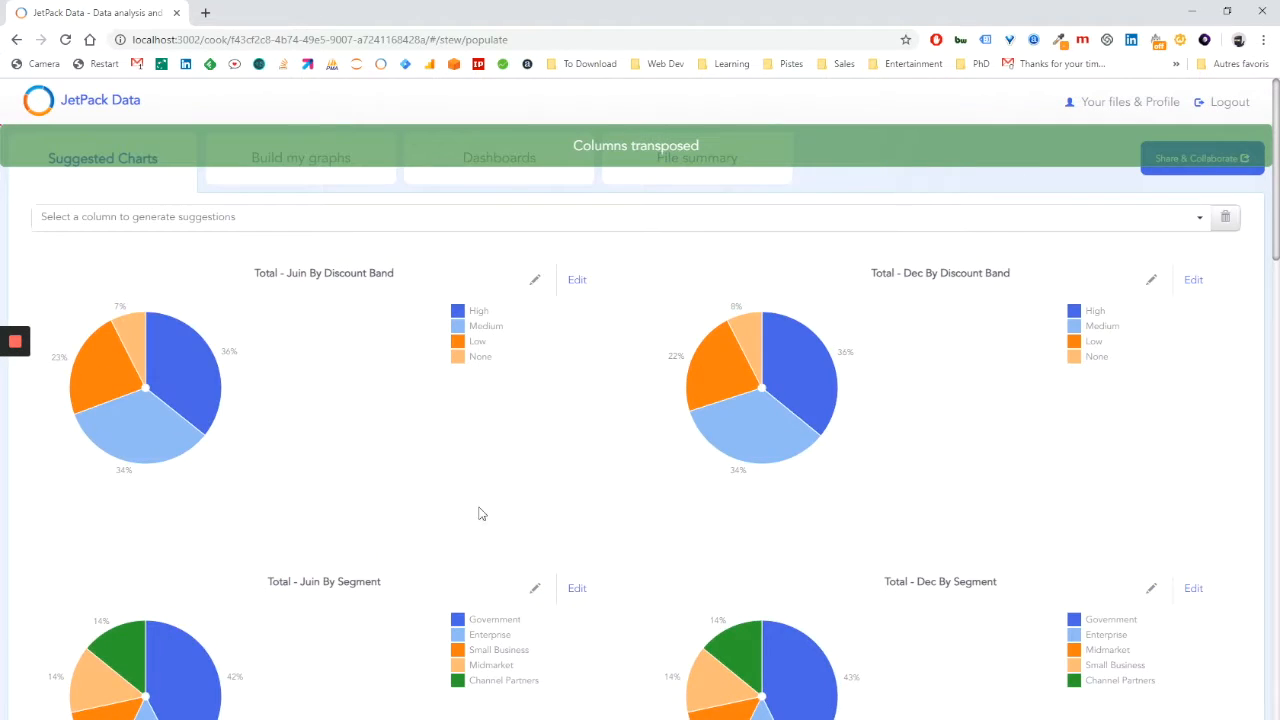
Examine the transposed Month and Sales columns and return to the file's data processing summary.
left_click(697, 158)
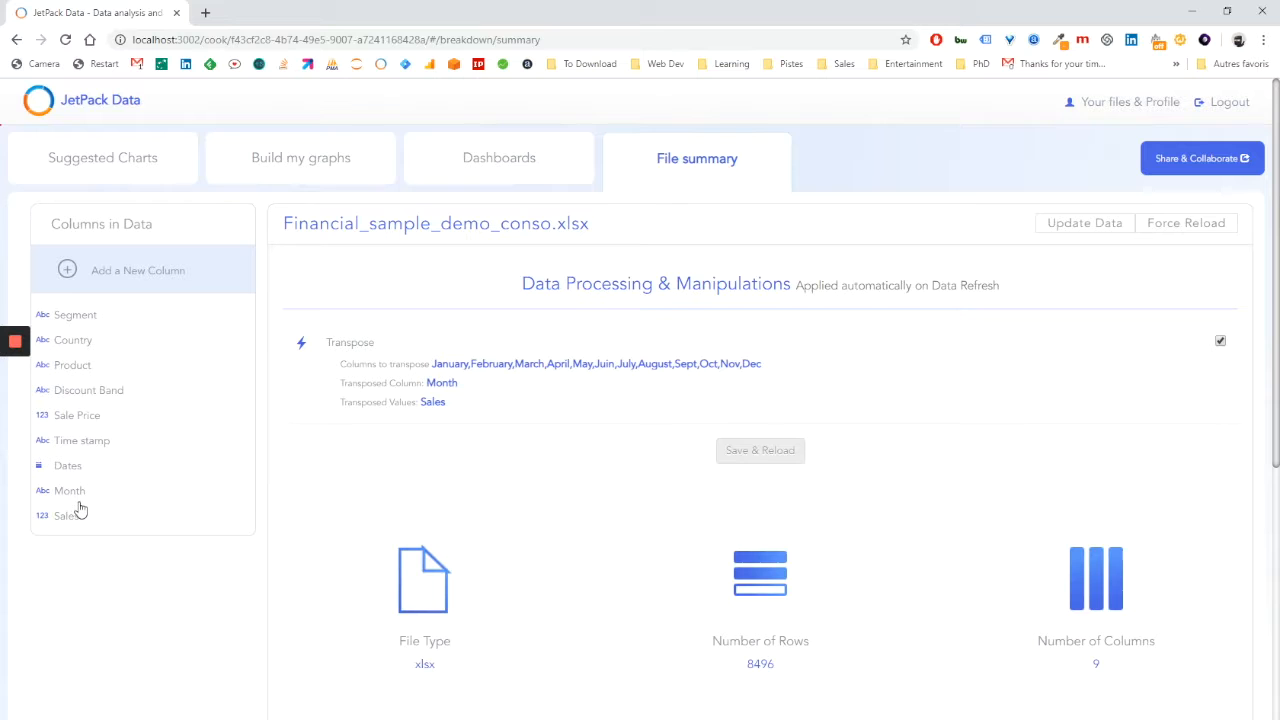
left_click(80, 495)
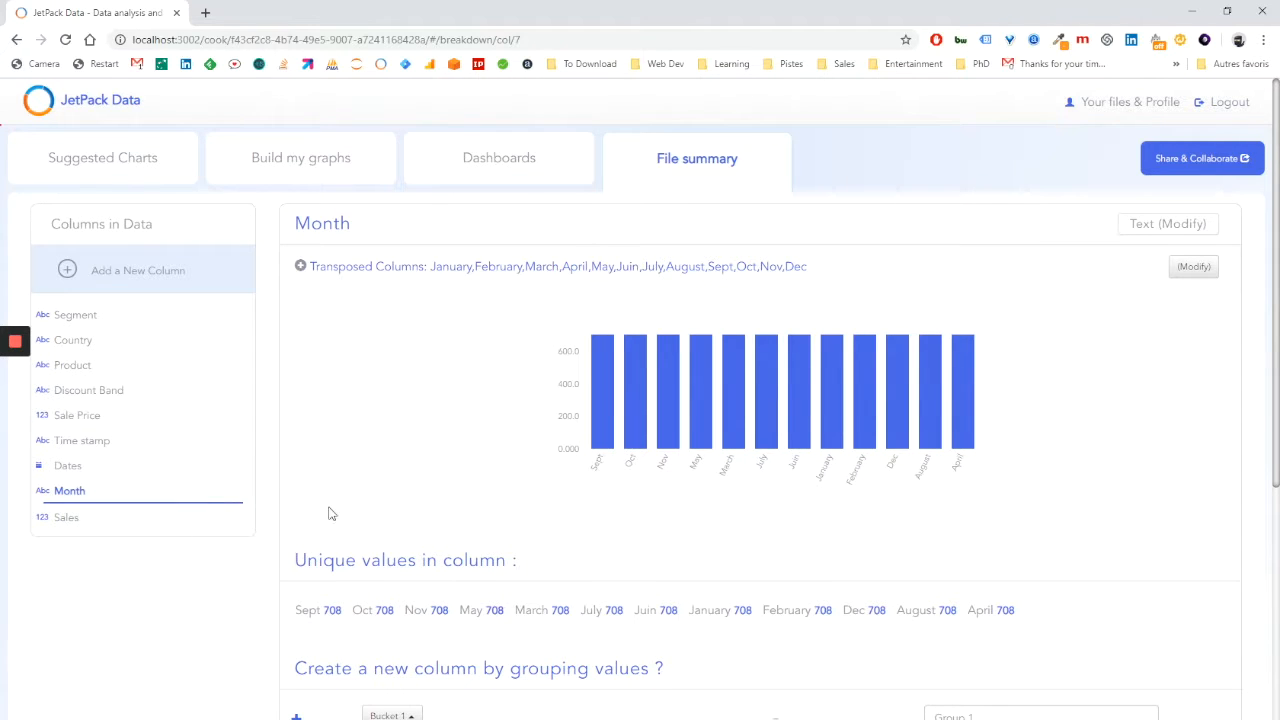
left_click(76, 528)
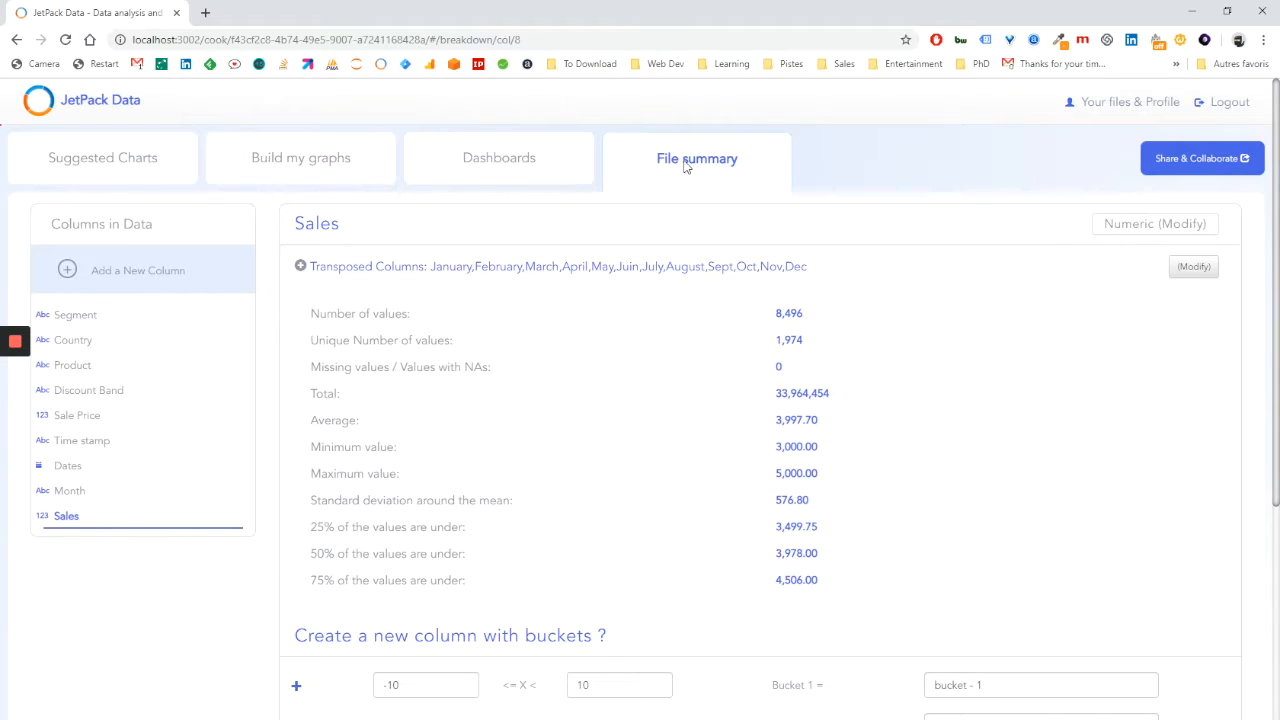
left_click(686, 168)
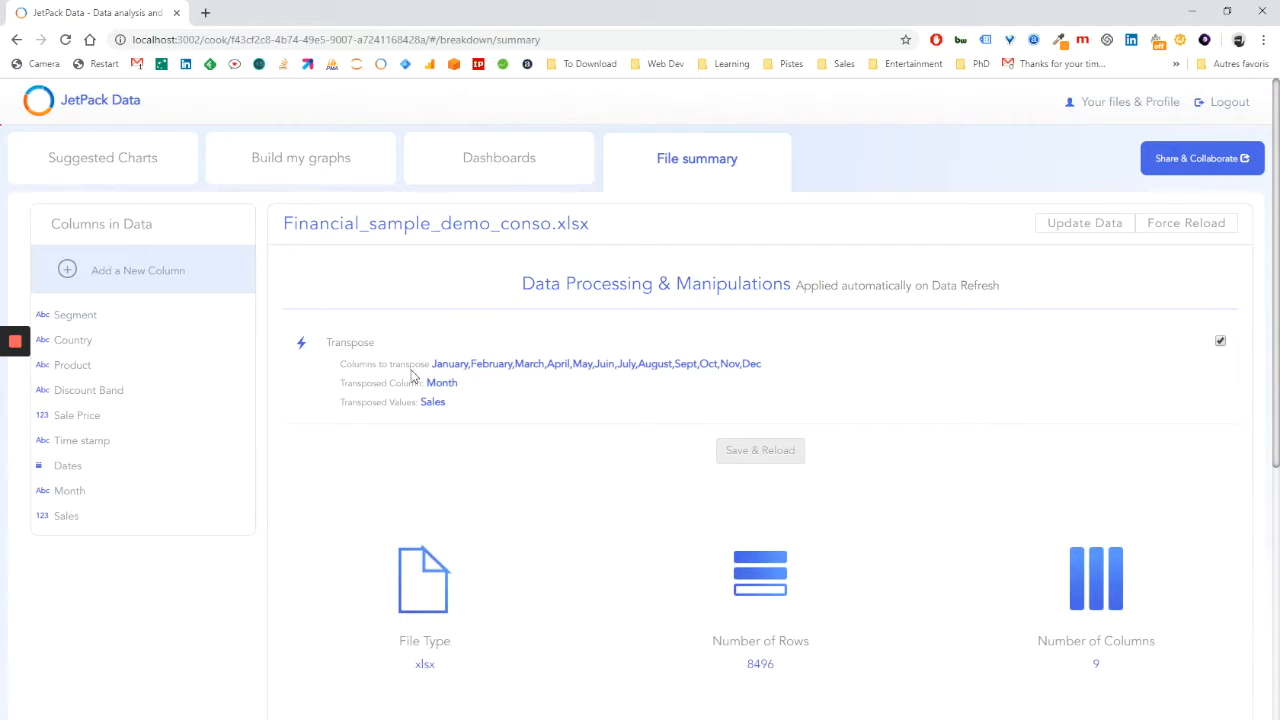
Create a new column with the hour extracted from the Time stamp column and open its details.
left_click(79, 446)
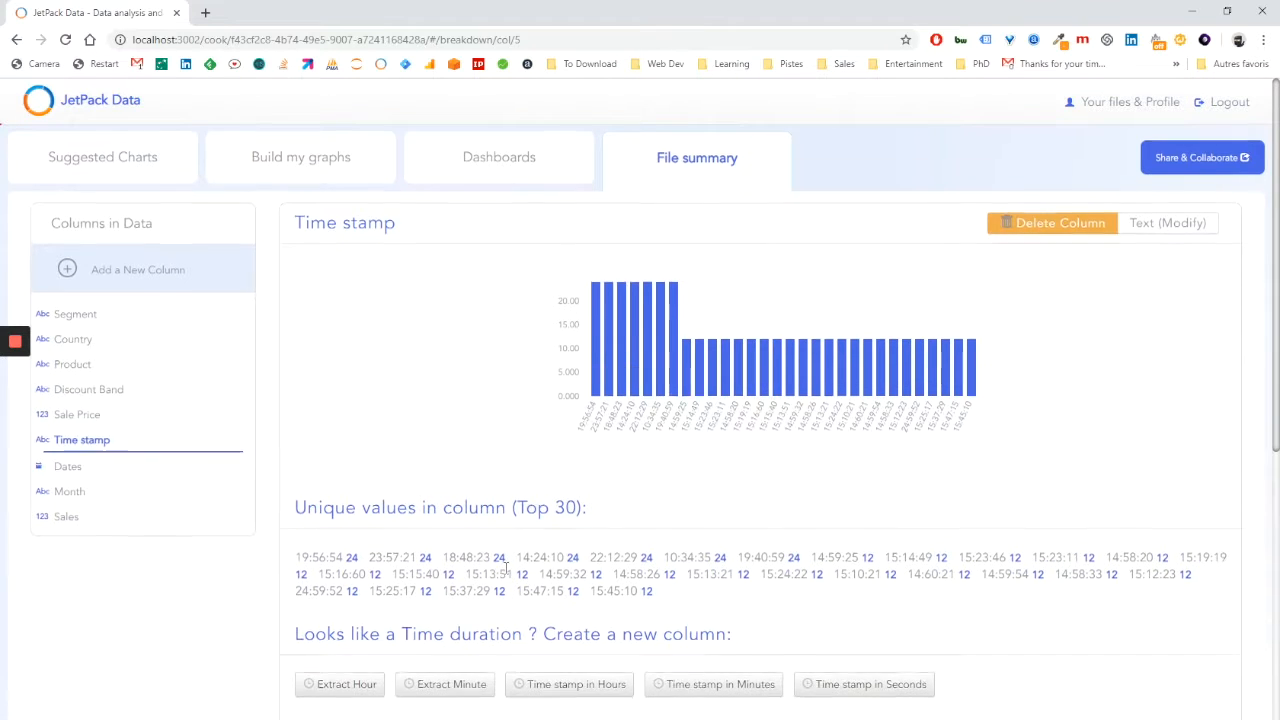
scroll(466, 605, "down", 1)
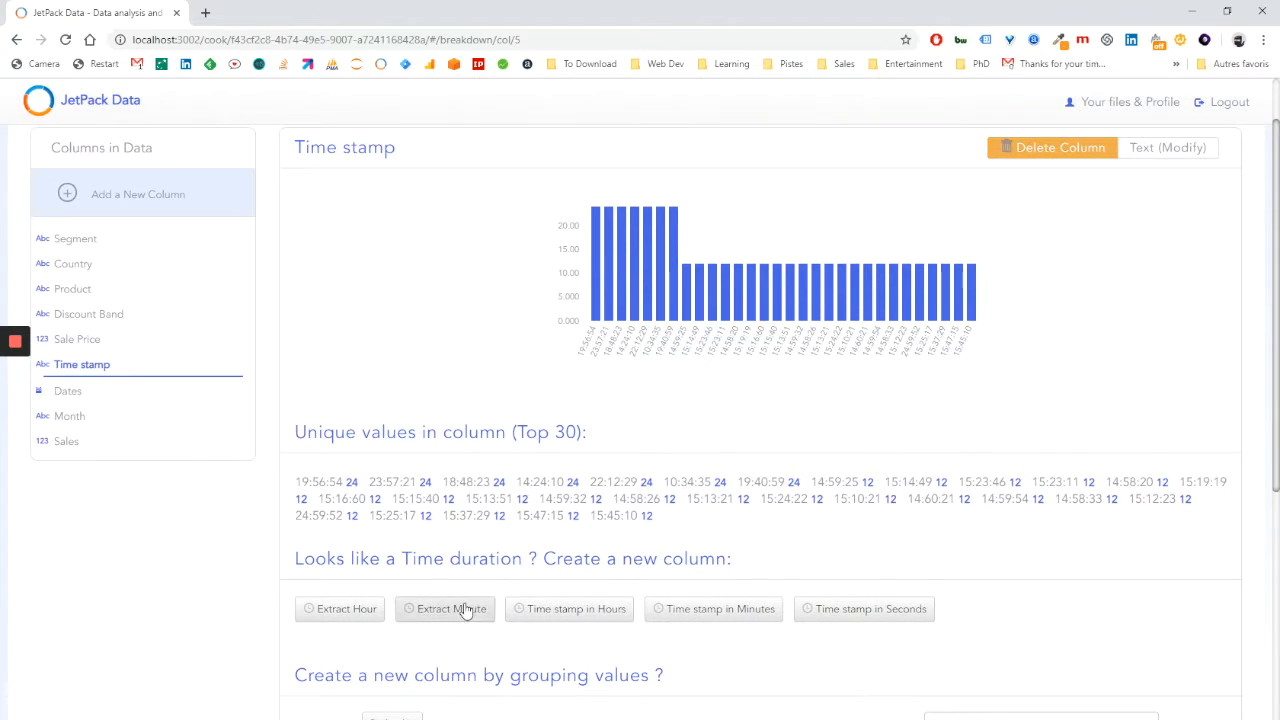
left_click(332, 609)
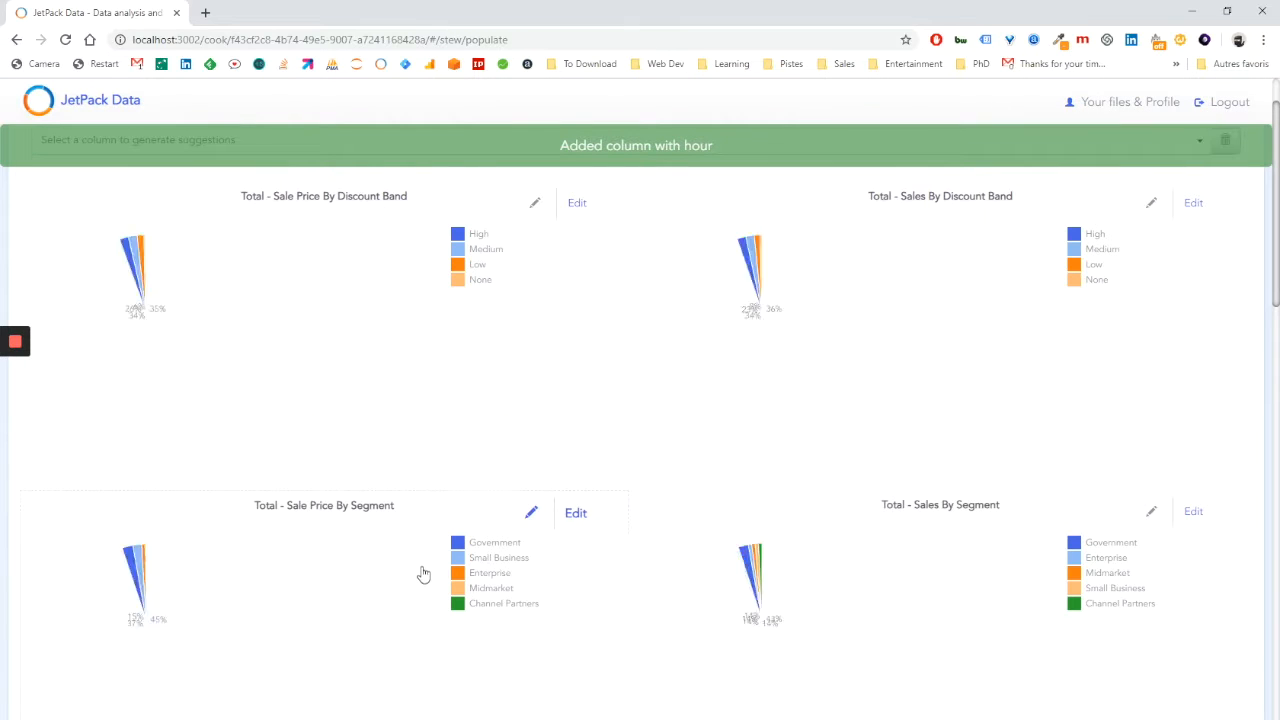
left_click(686, 170)
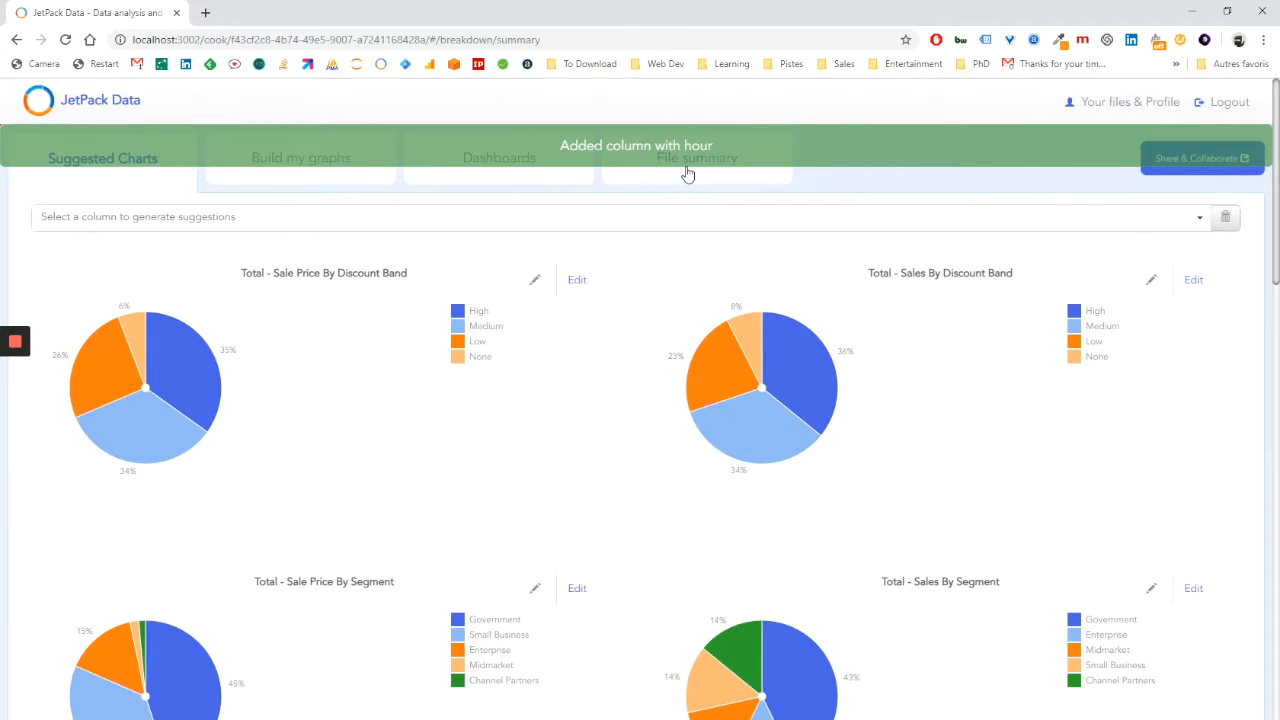
left_click(127, 544)
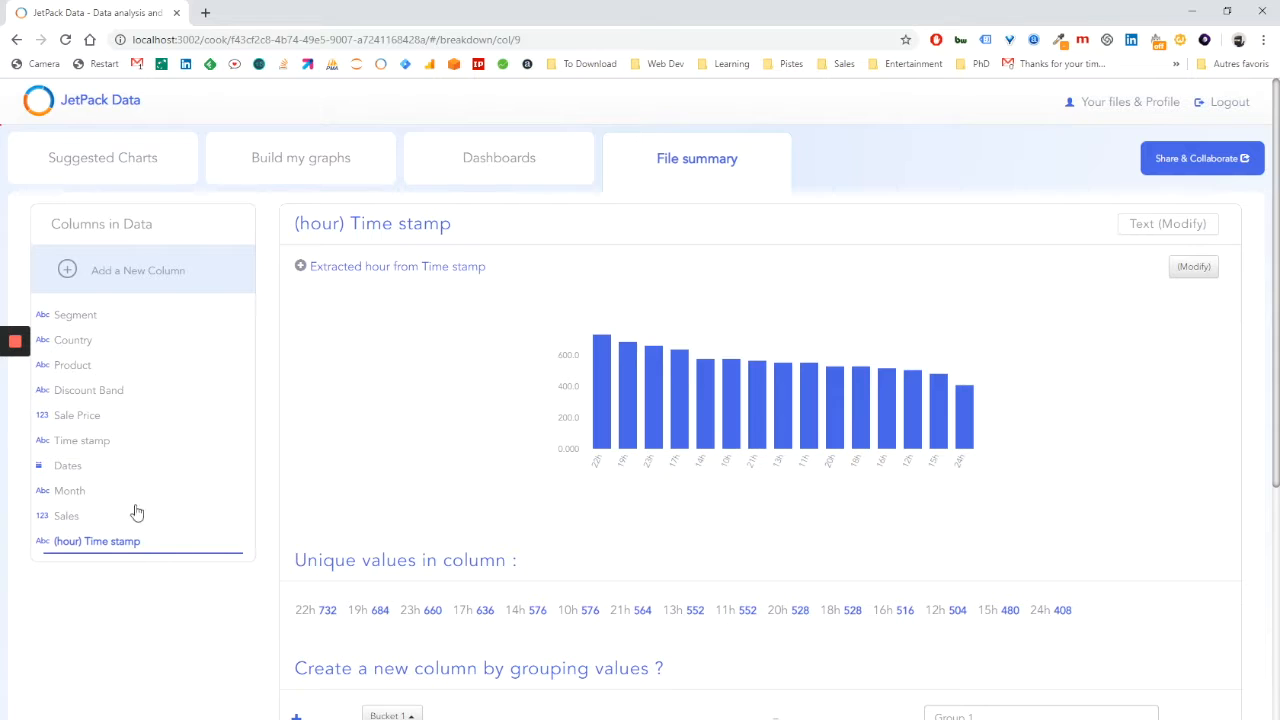
Create a new column with the year extracted from the Dates column and open its details.
left_click(66, 468)
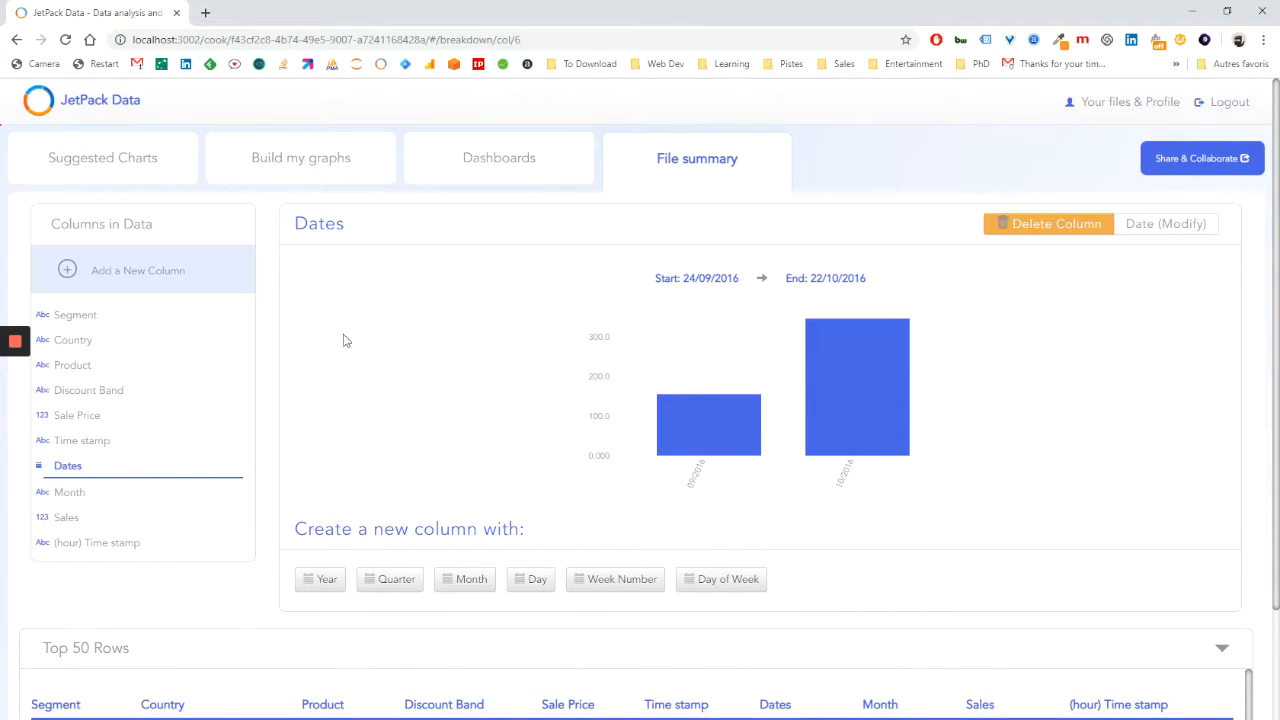
left_click(318, 580)
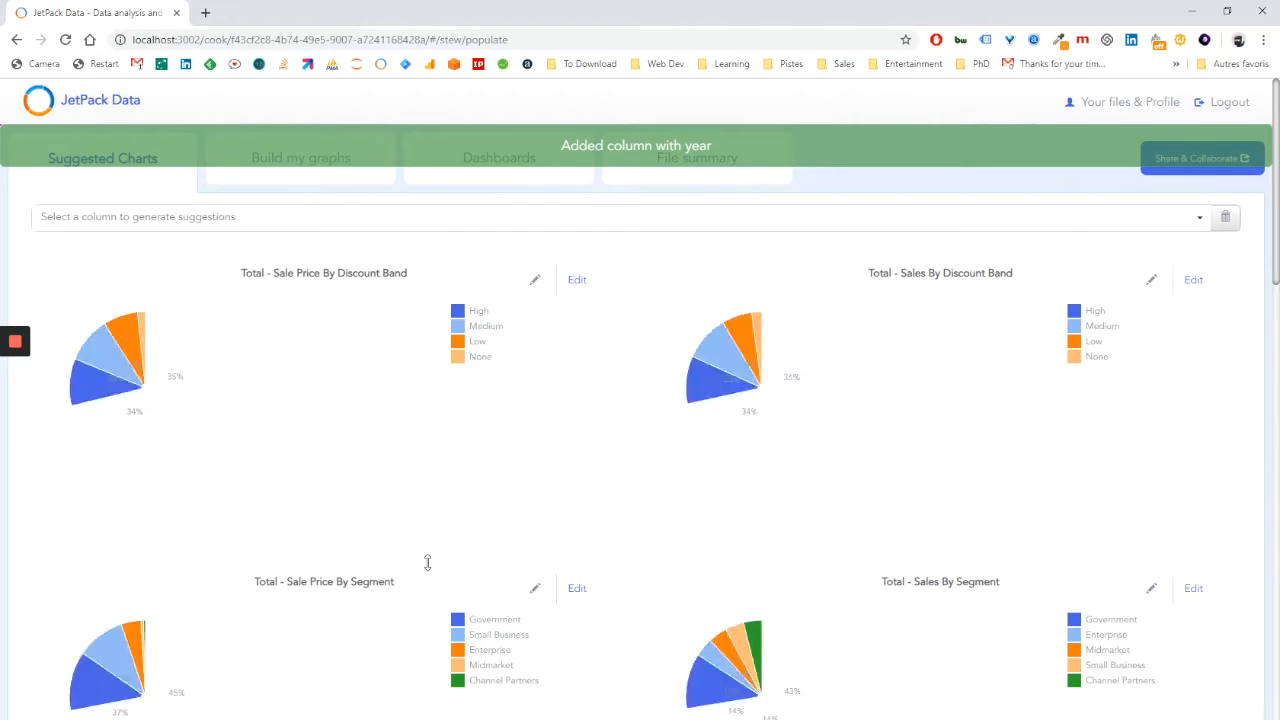
left_click(698, 173)
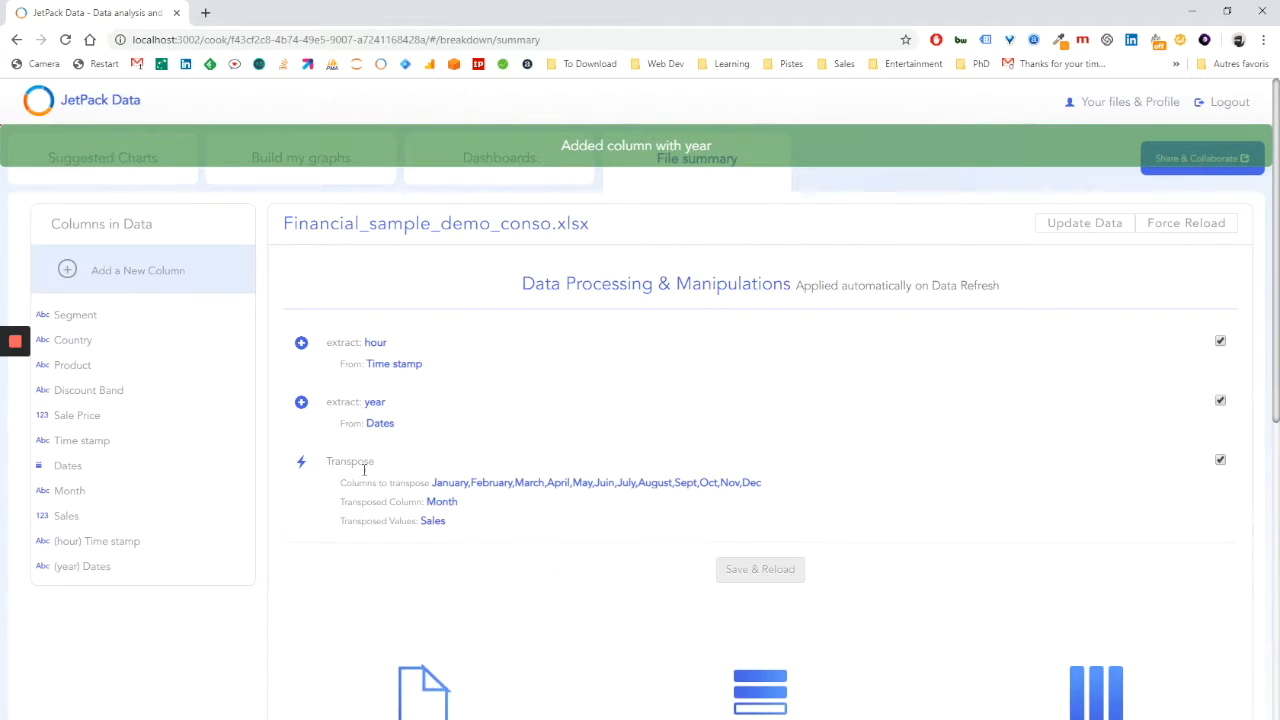
left_click(100, 568)
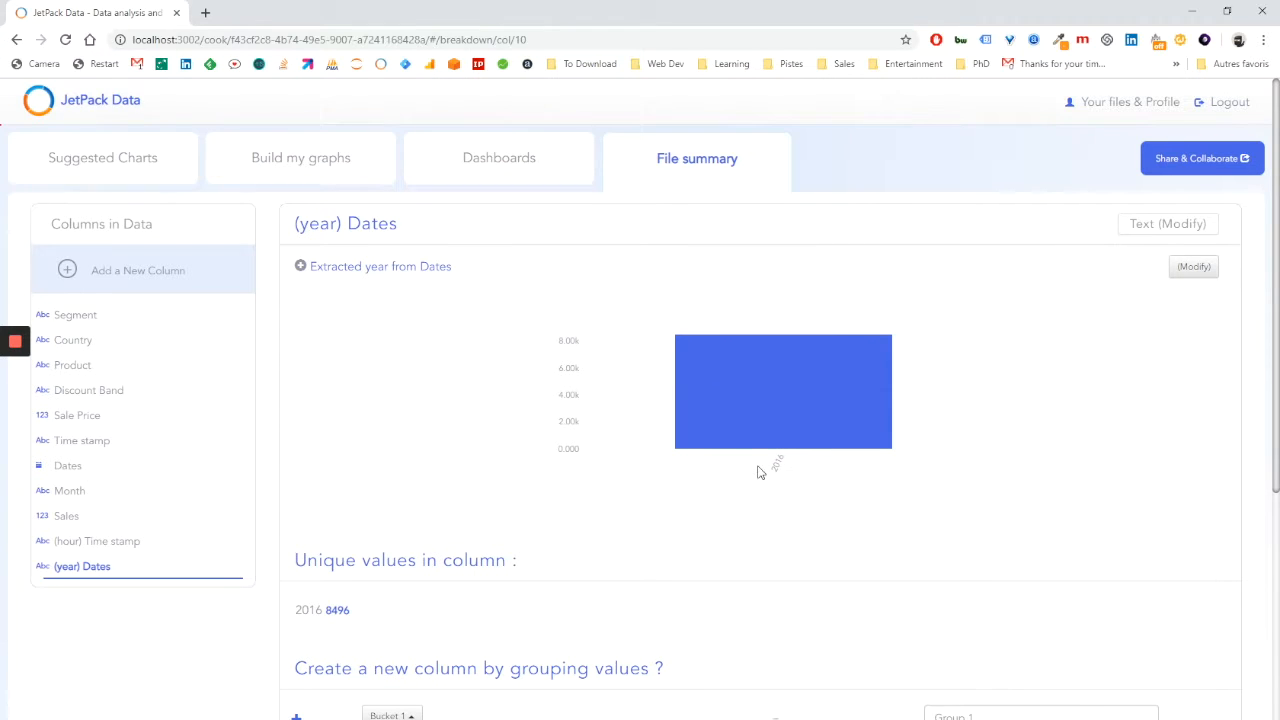
Create a new column with the day of week extracted from Dates and check its distribution.
left_click(70, 467)
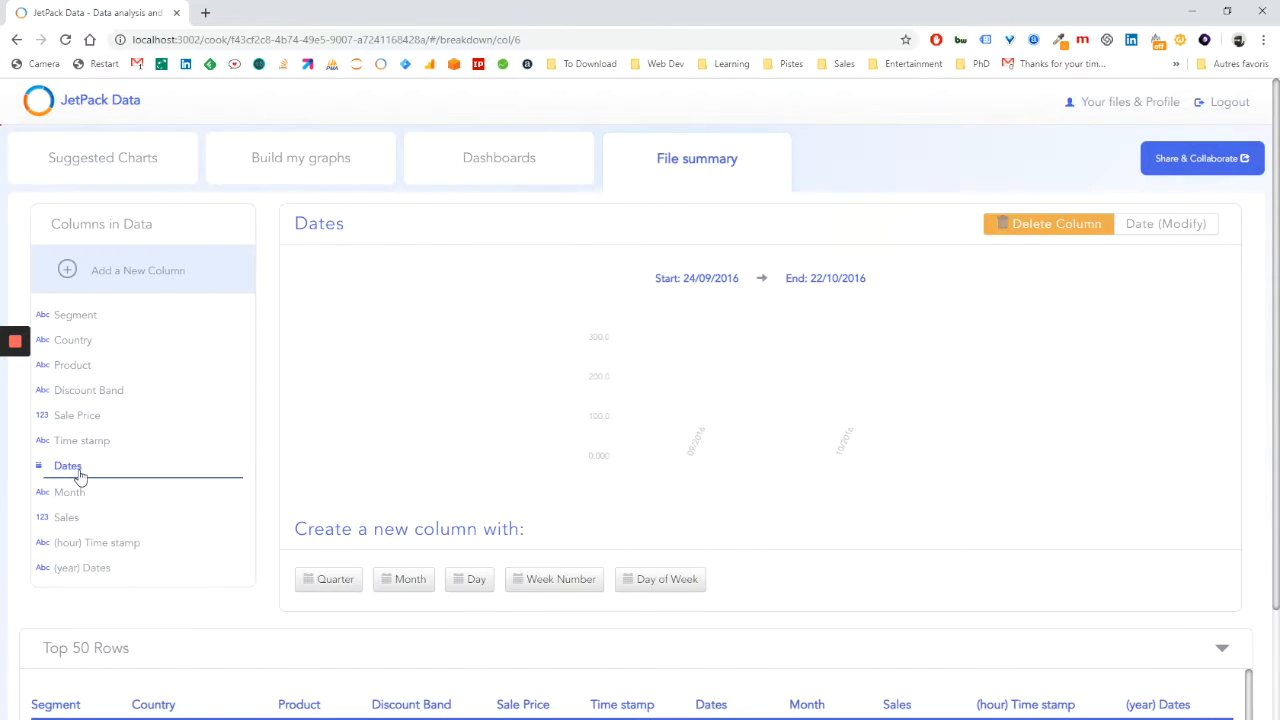
left_click(663, 582)
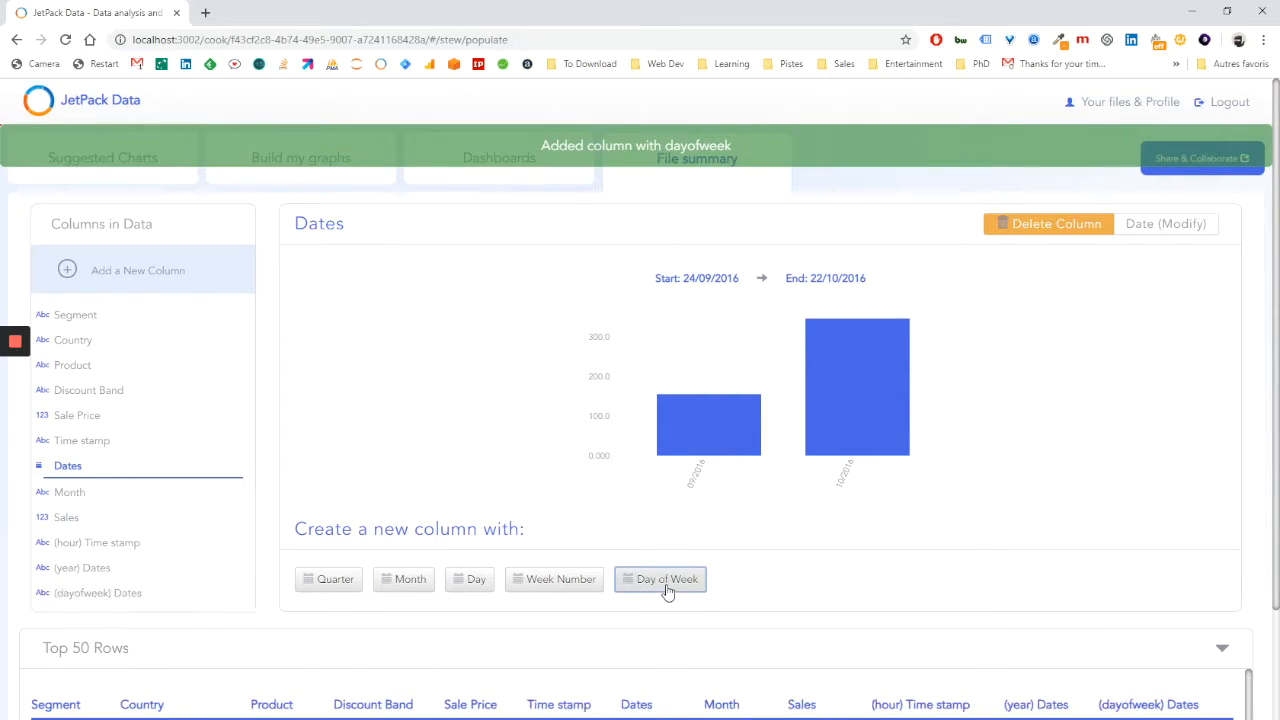
left_click(687, 172)
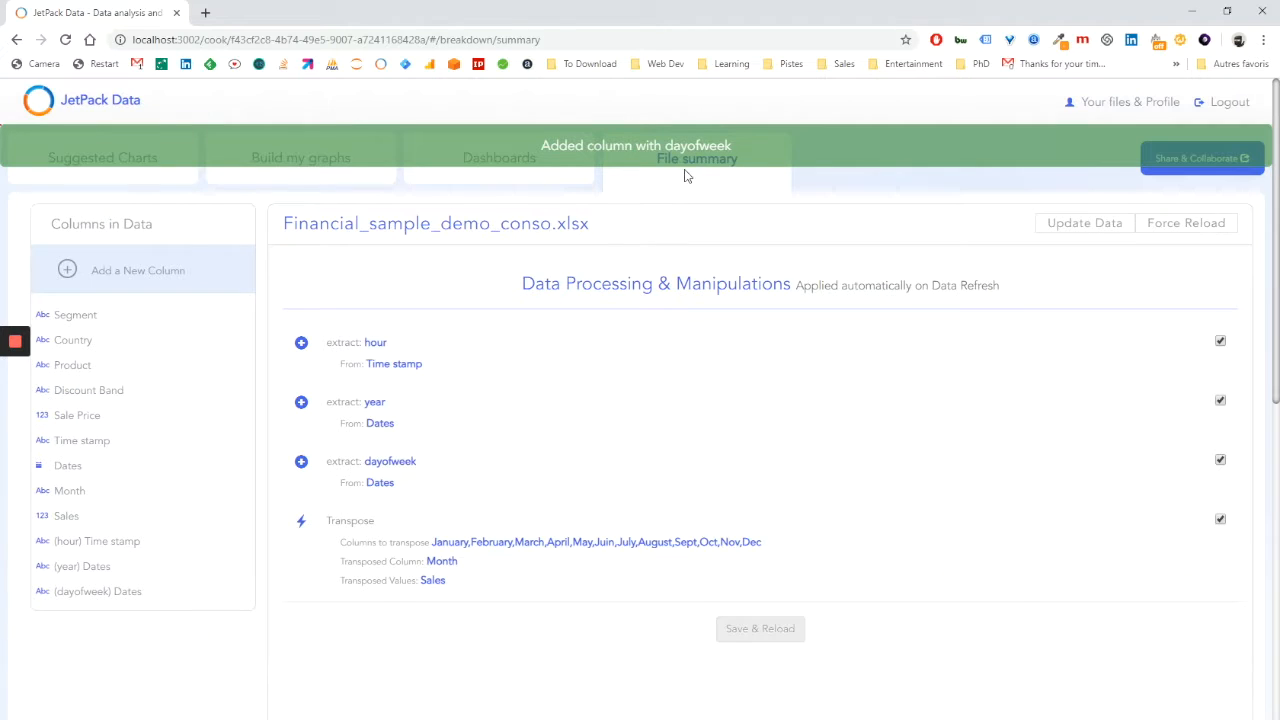
left_click(95, 593)
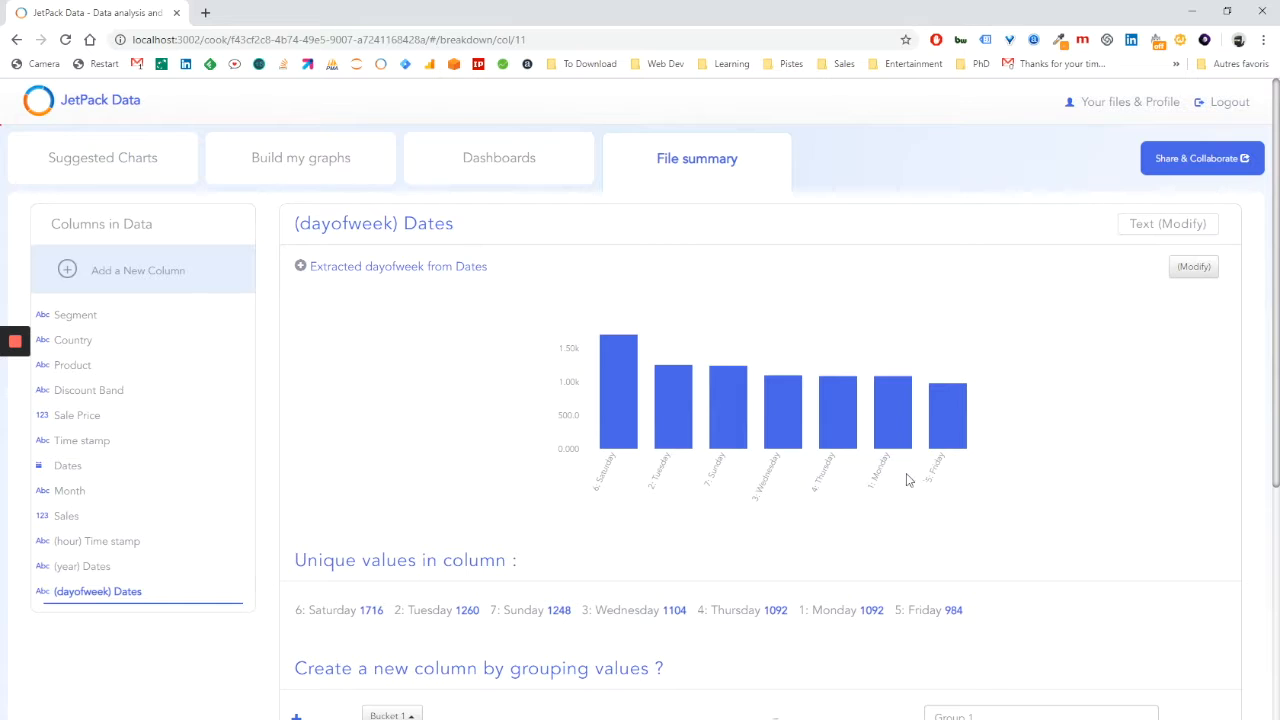
left_click(687, 170)
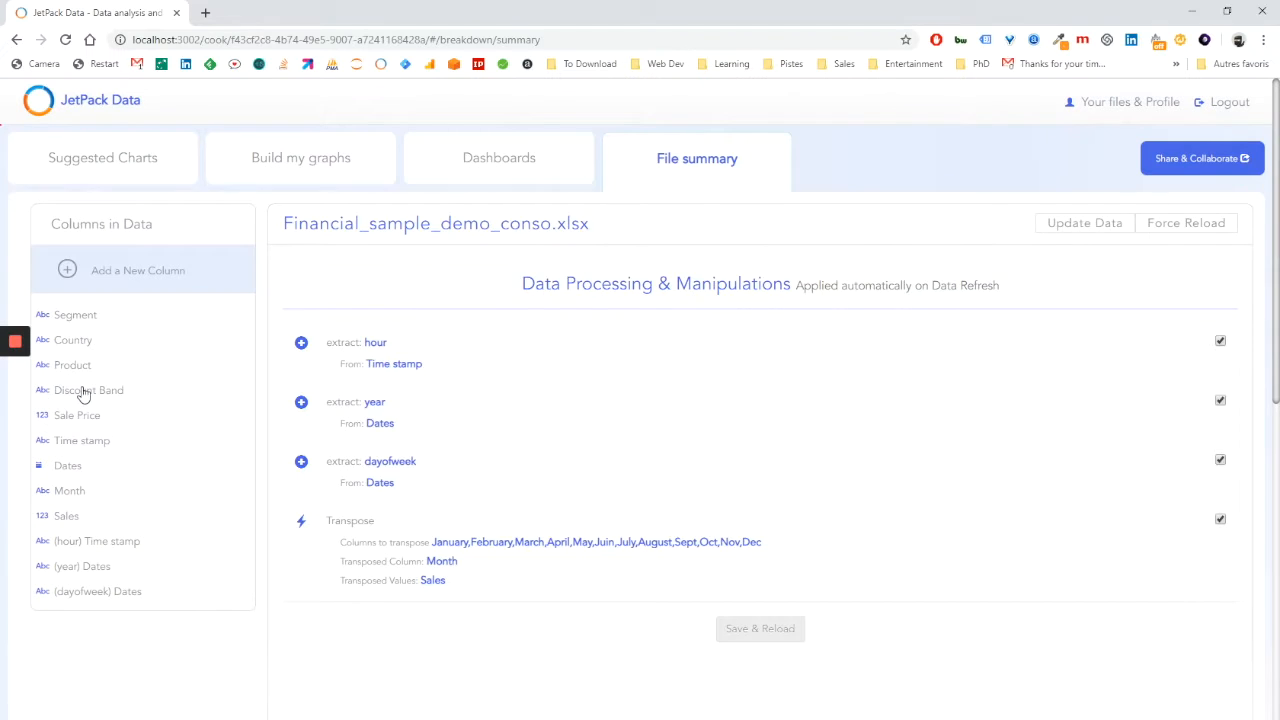
In the Segment column, group Government, Small Business and Midmarket into a first bucket labelled Product Bucket 1.
left_click(80, 390)
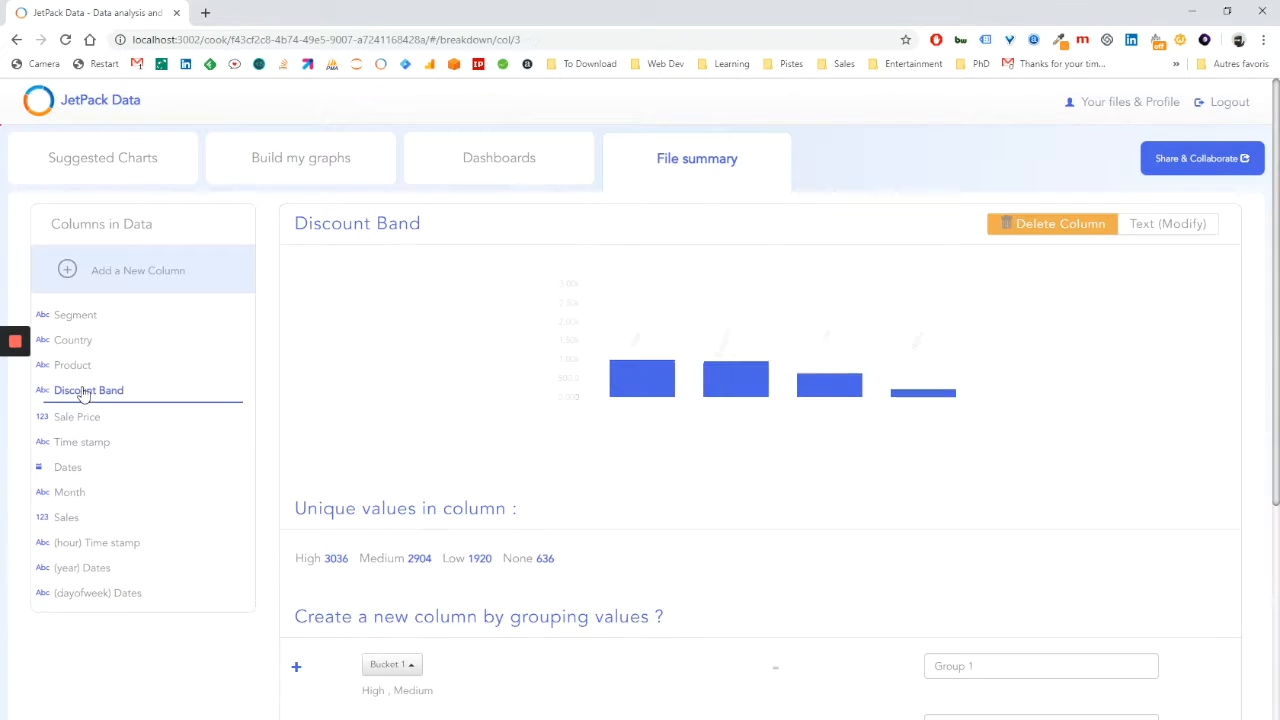
left_click(80, 316)
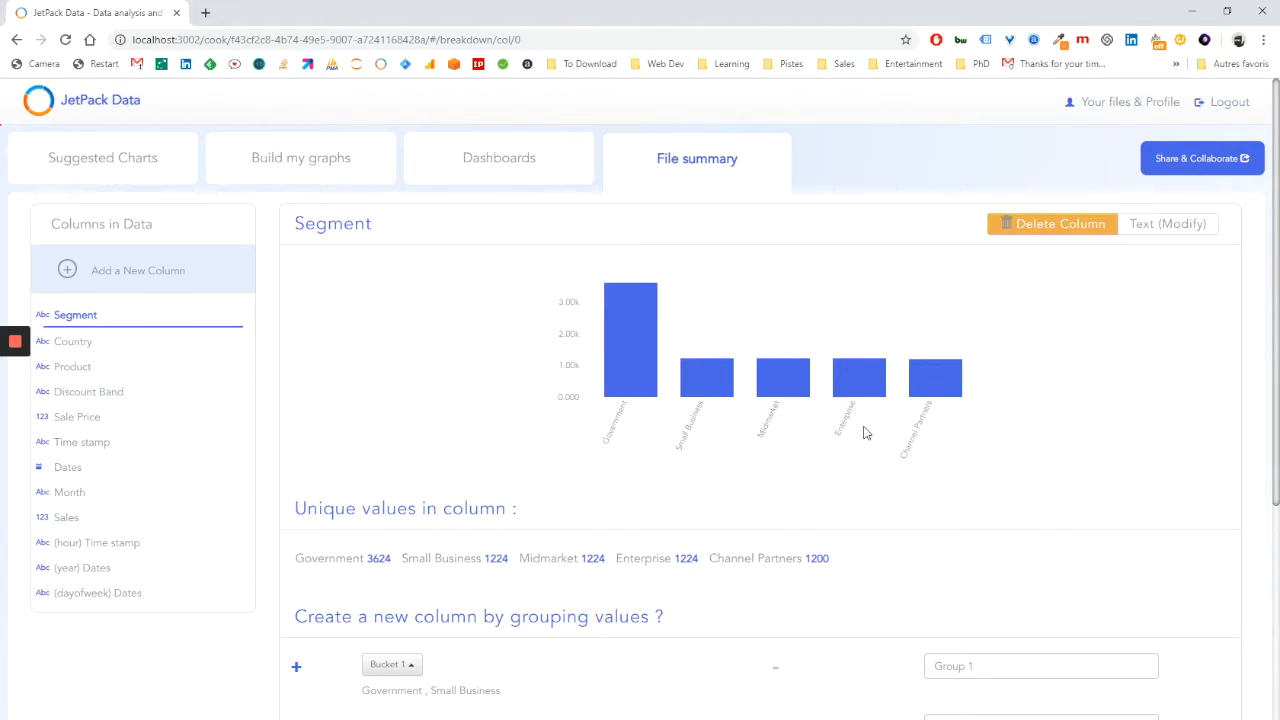
scroll(727, 476, "down", 2)
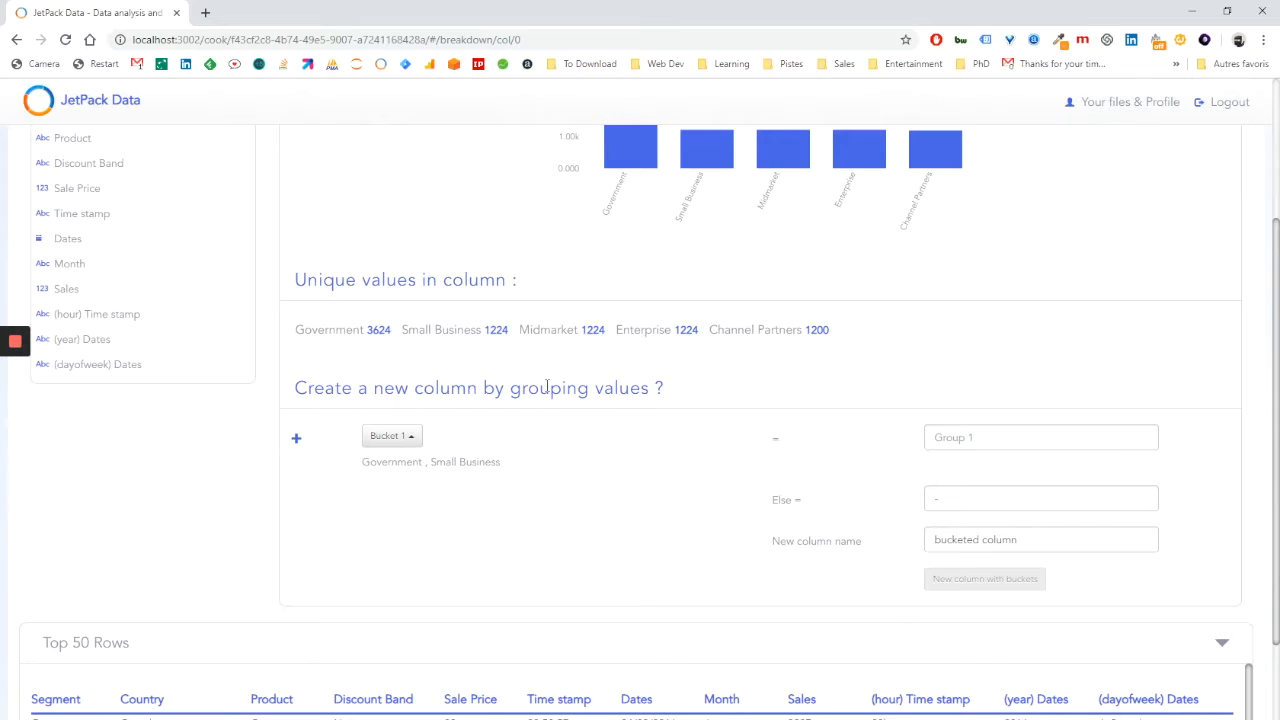
left_click(393, 438)
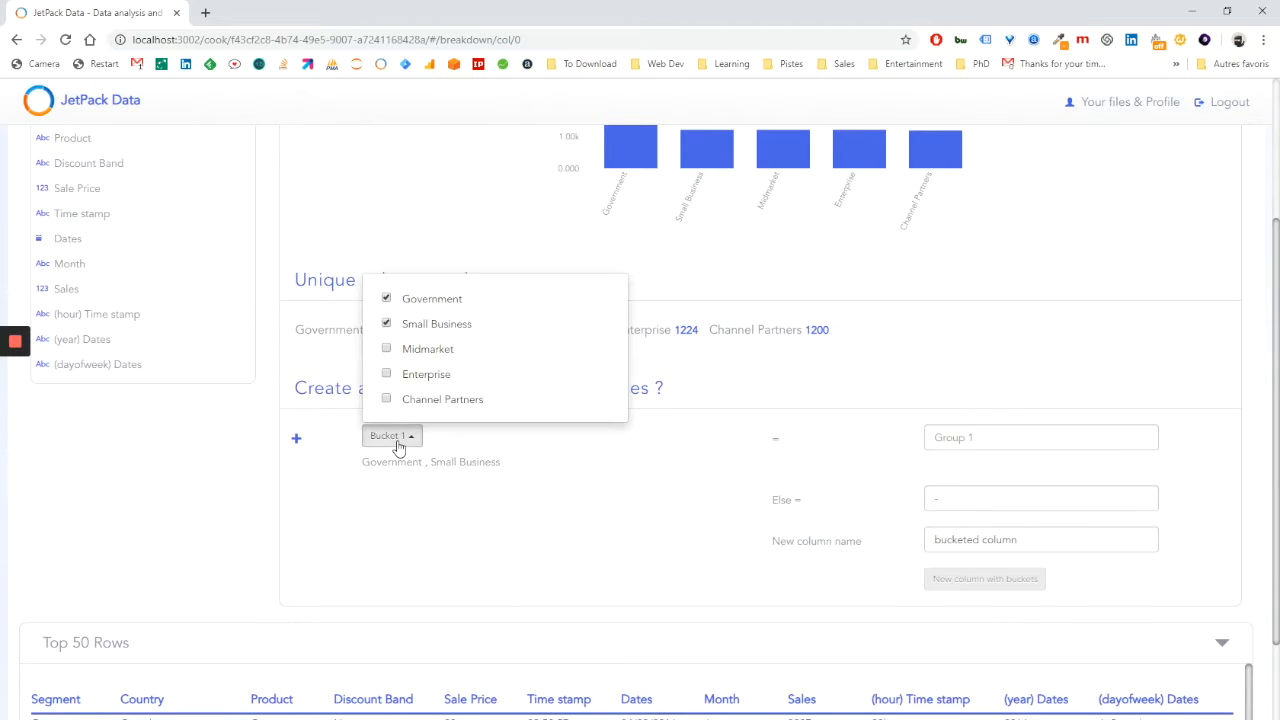
left_click(387, 300)
left_click(387, 299)
left_click(387, 349)
left_click(983, 440)
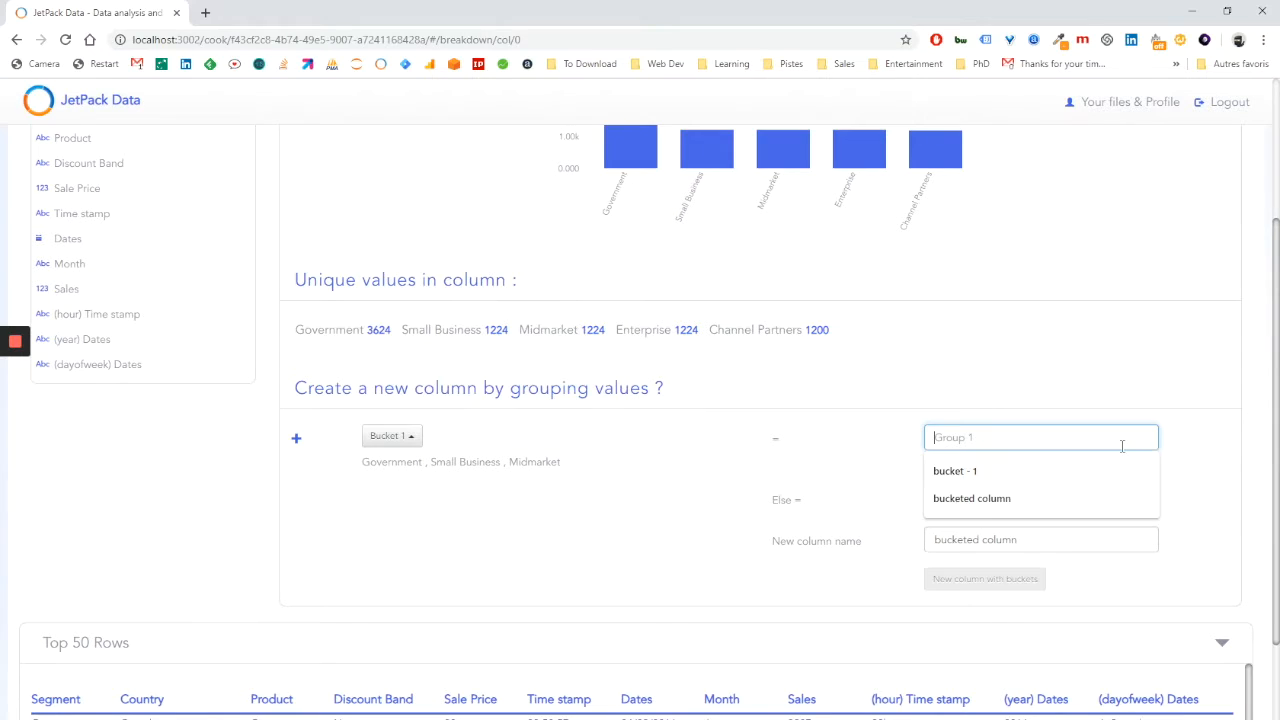
type("P")
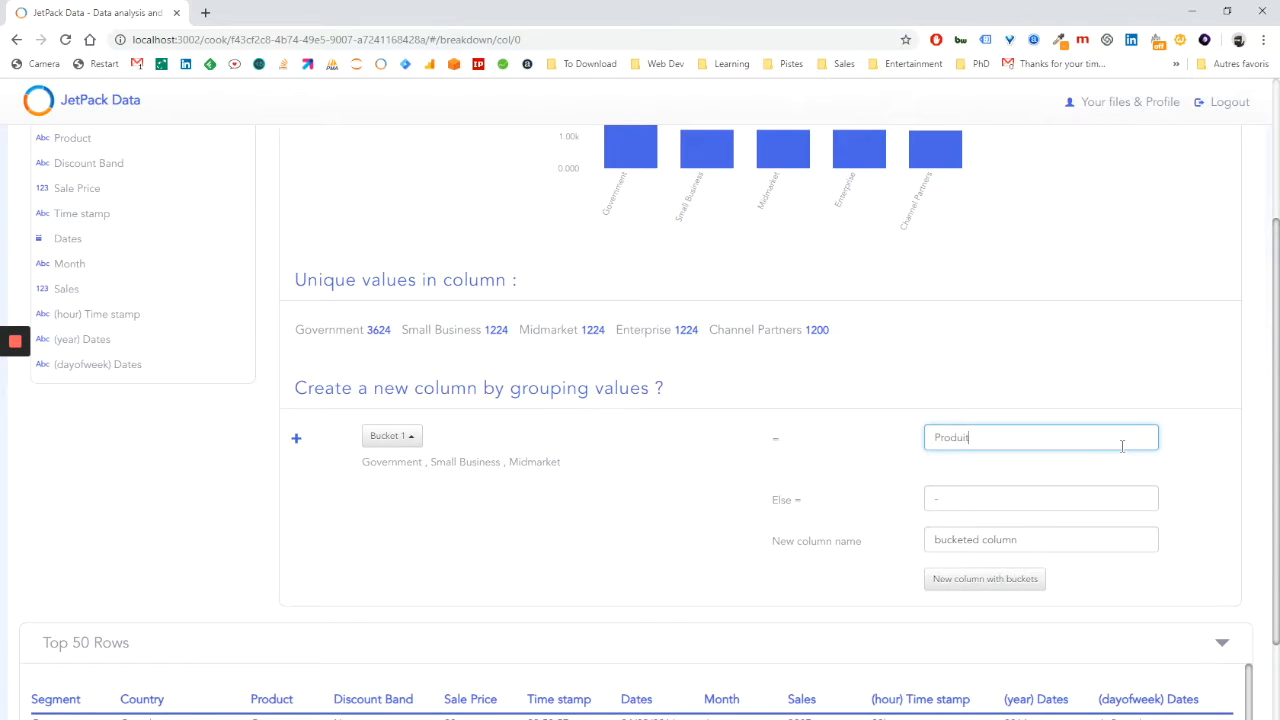
type("roduct Bucket 1")
Add a second bucket containing Enterprise and Channel Partners, labelled Product Bucket 2.
left_click(296, 440)
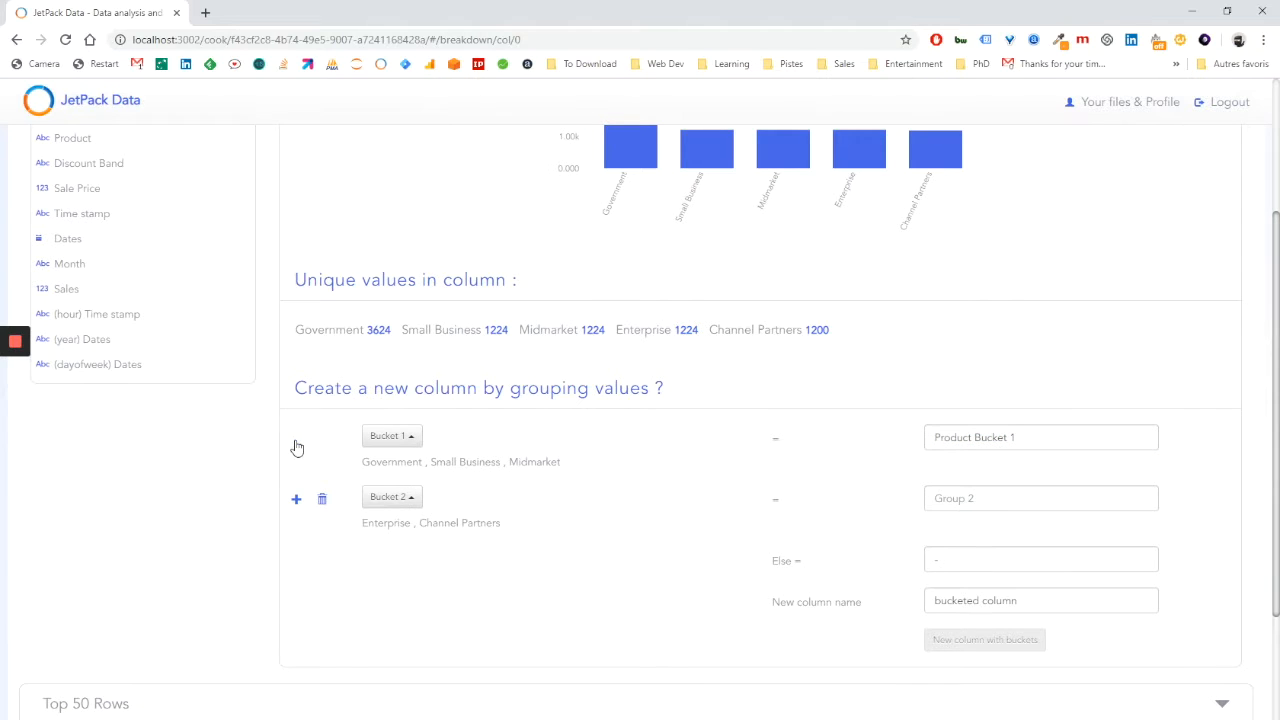
left_click(390, 498)
left_click(529, 532)
left_click(987, 497)
type("Product Bucket")
Create the bucketed column with the name Product Grouped and open its details.
triple_click(963, 600)
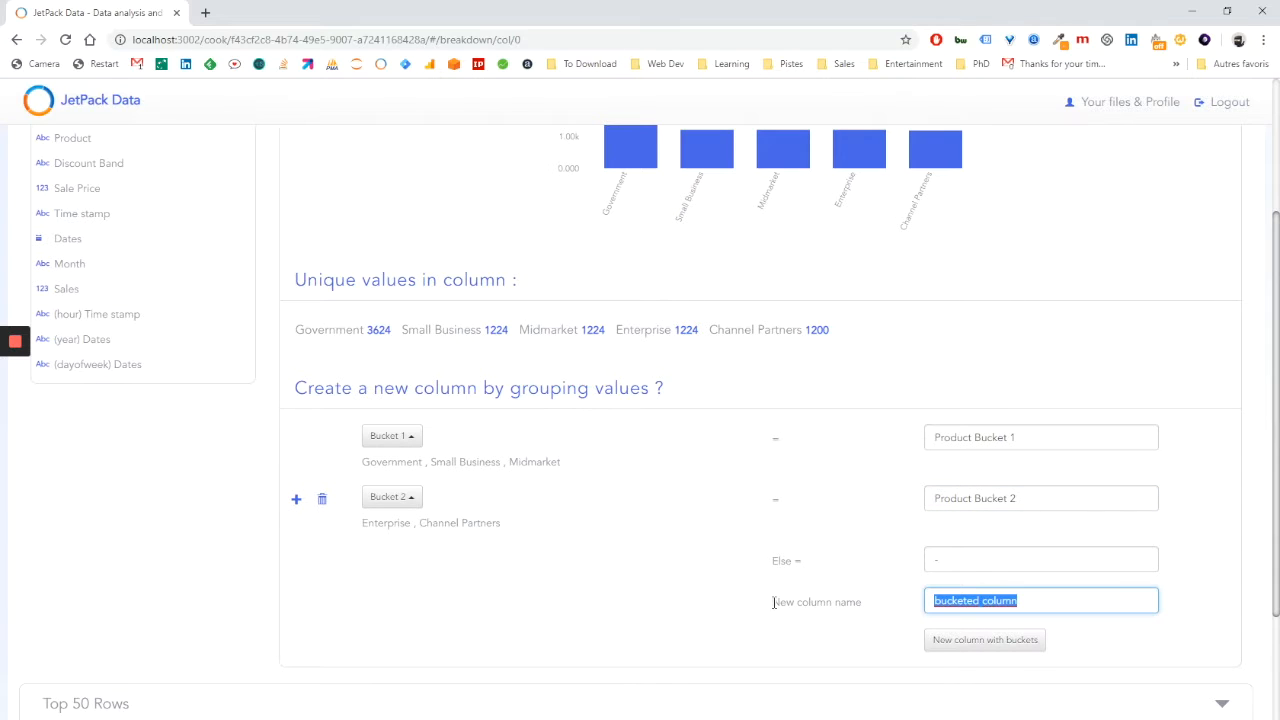
type("Product Grouped")
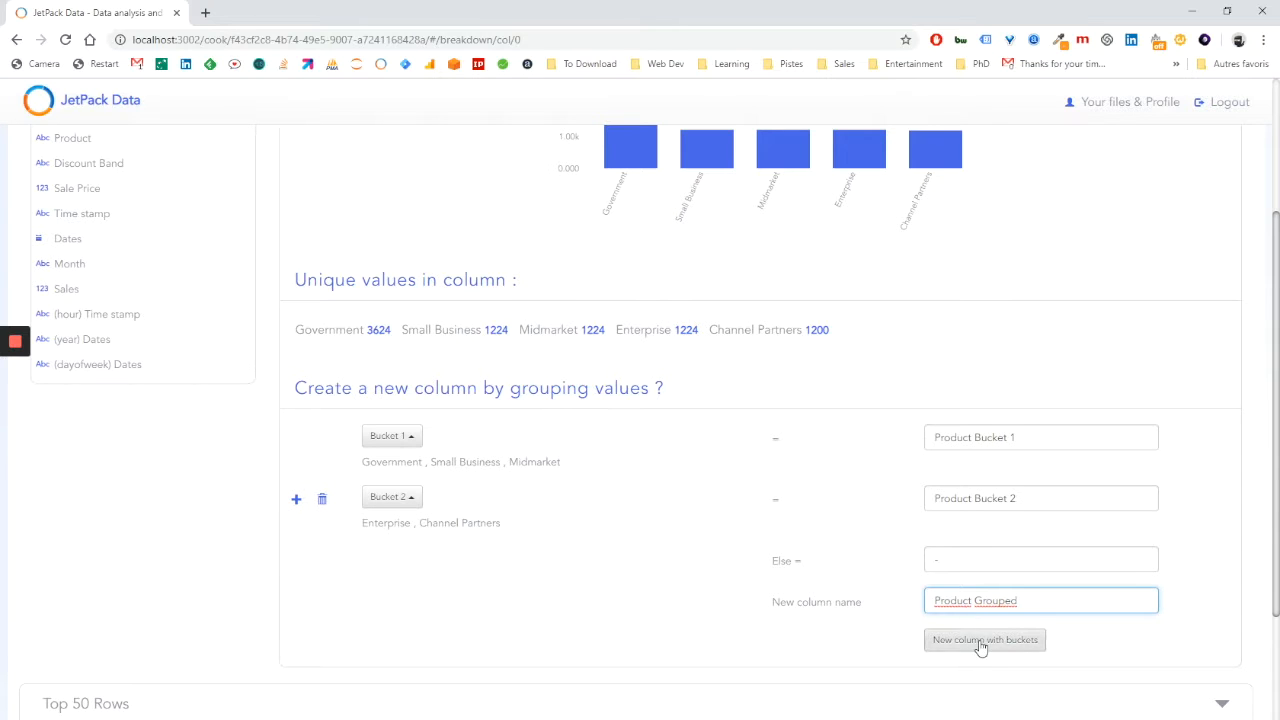
left_click(981, 641)
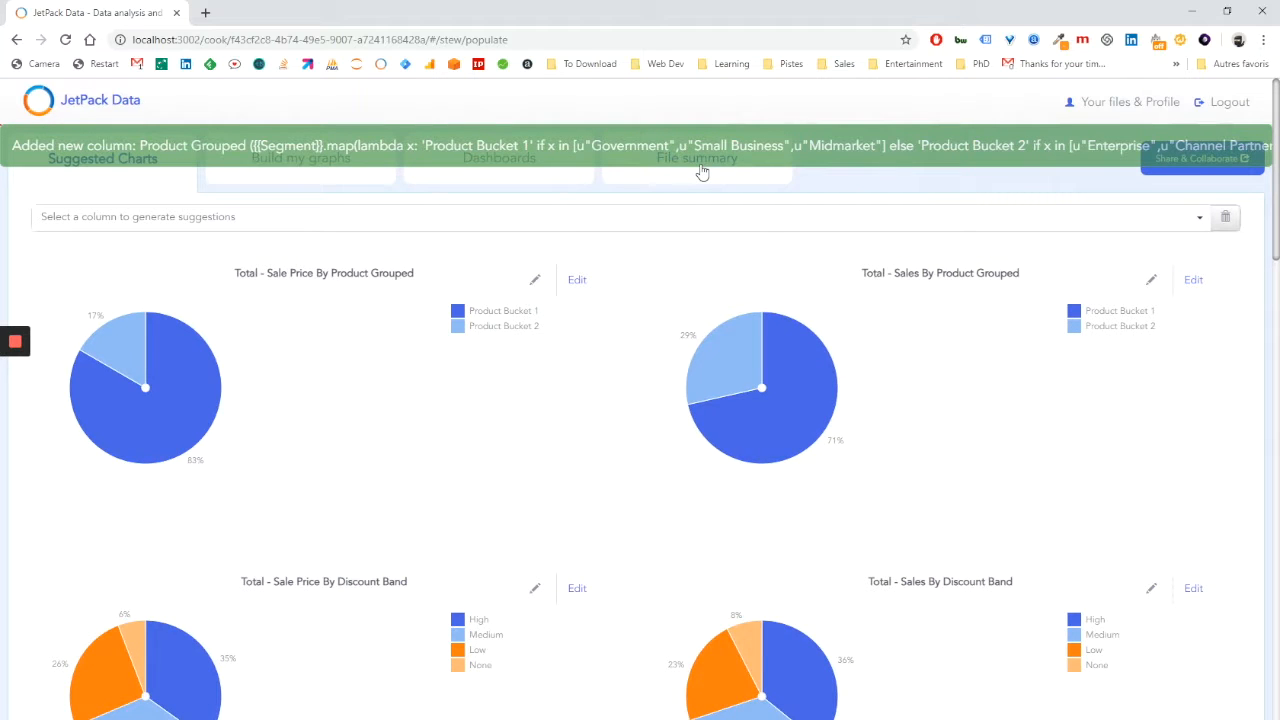
left_click(702, 172)
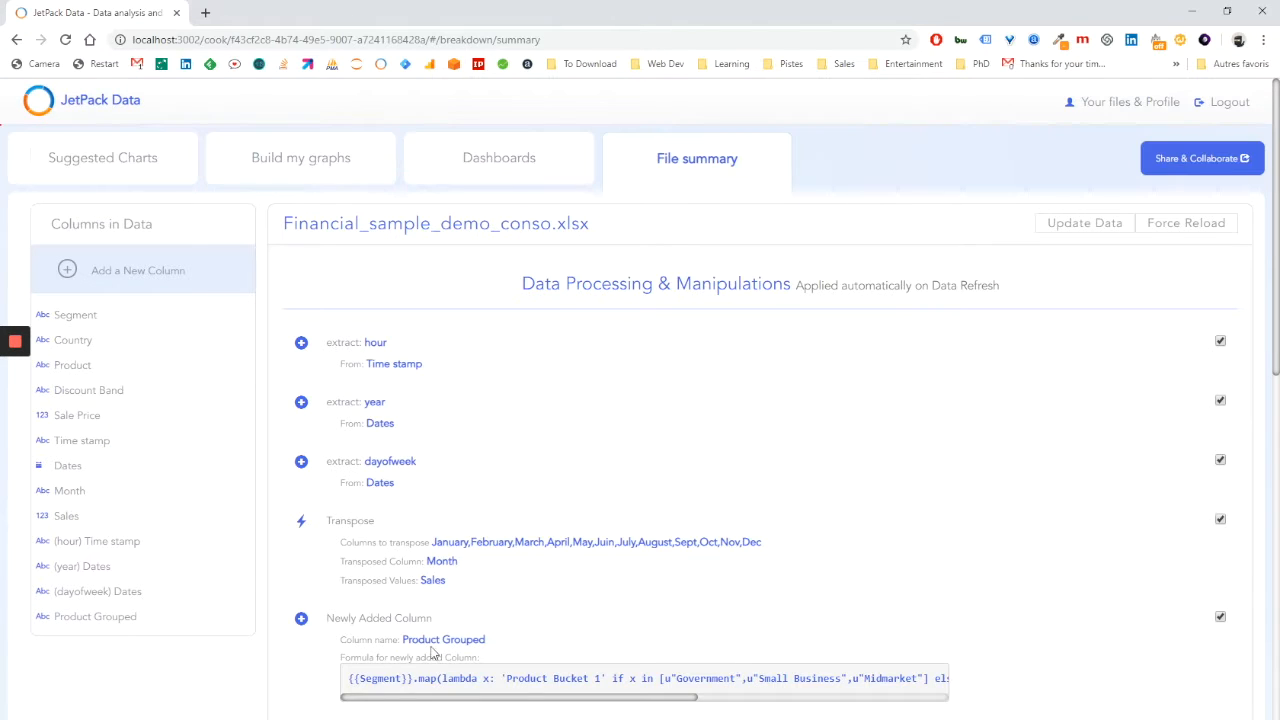
left_click(88, 617)
Start a new calculated column whose formula uses the Sale Price and Sales columns.
left_click(172, 272)
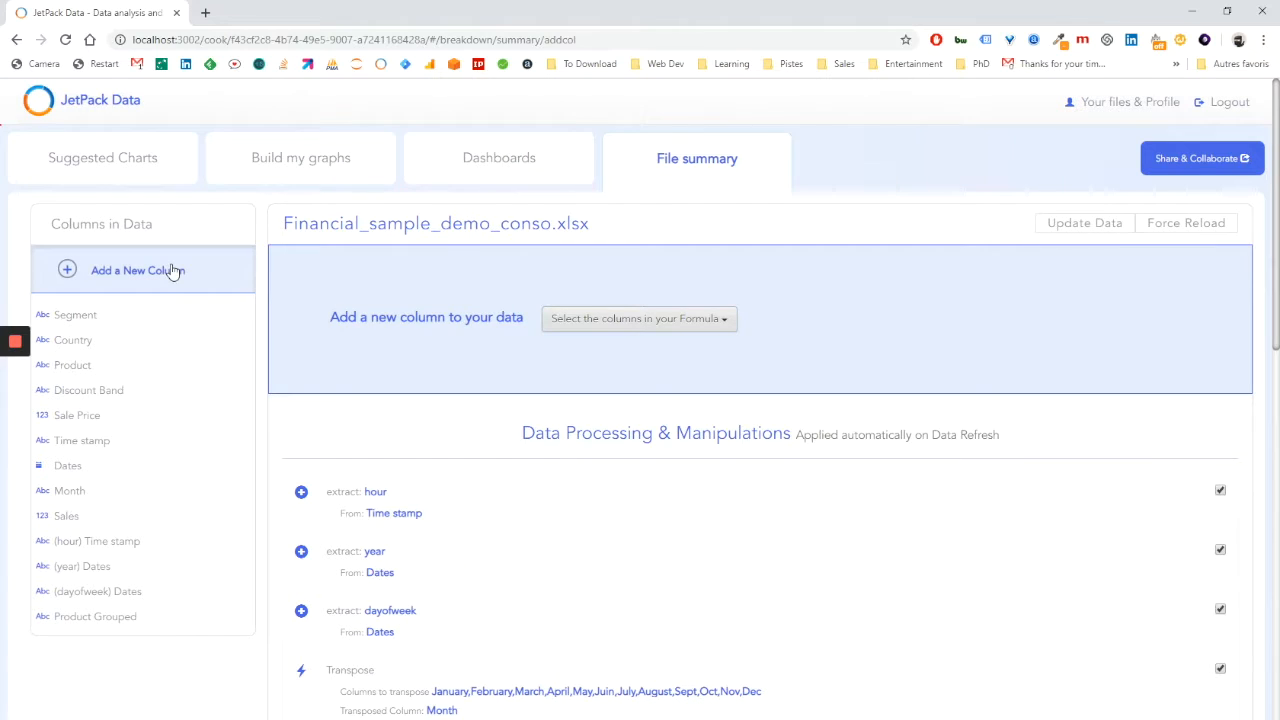
left_click(708, 325)
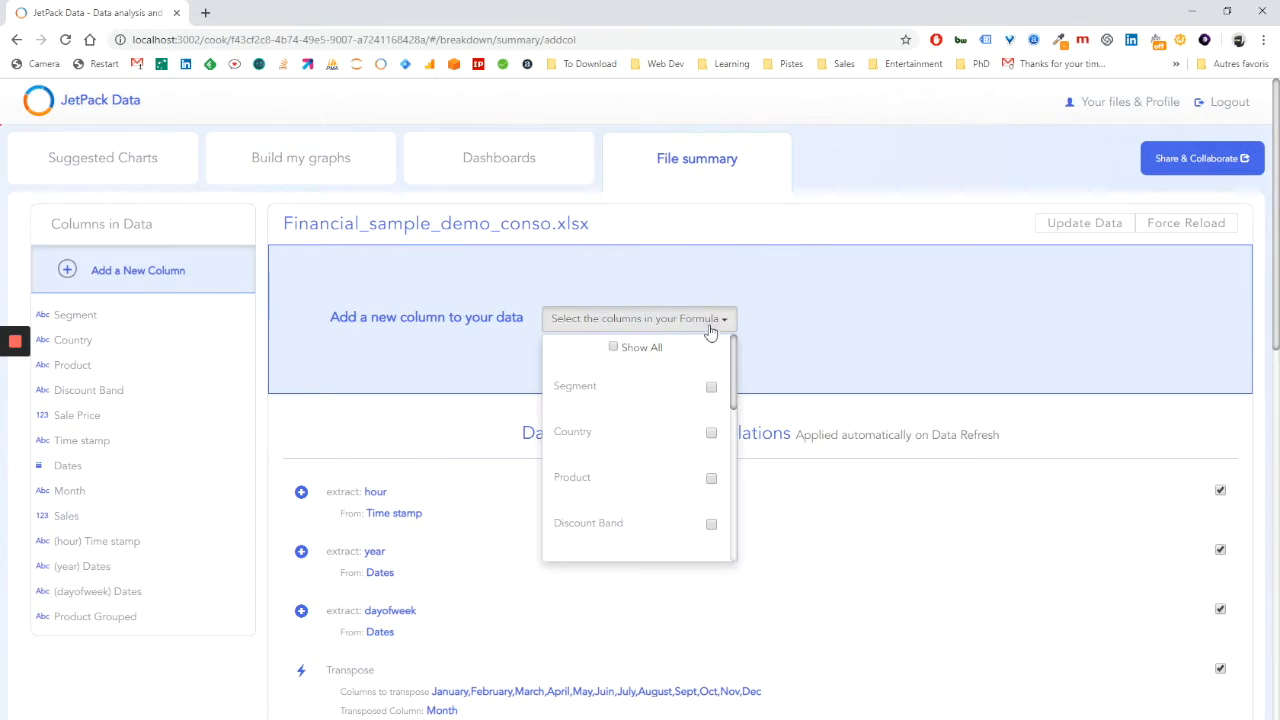
scroll(706, 415, "down", 3)
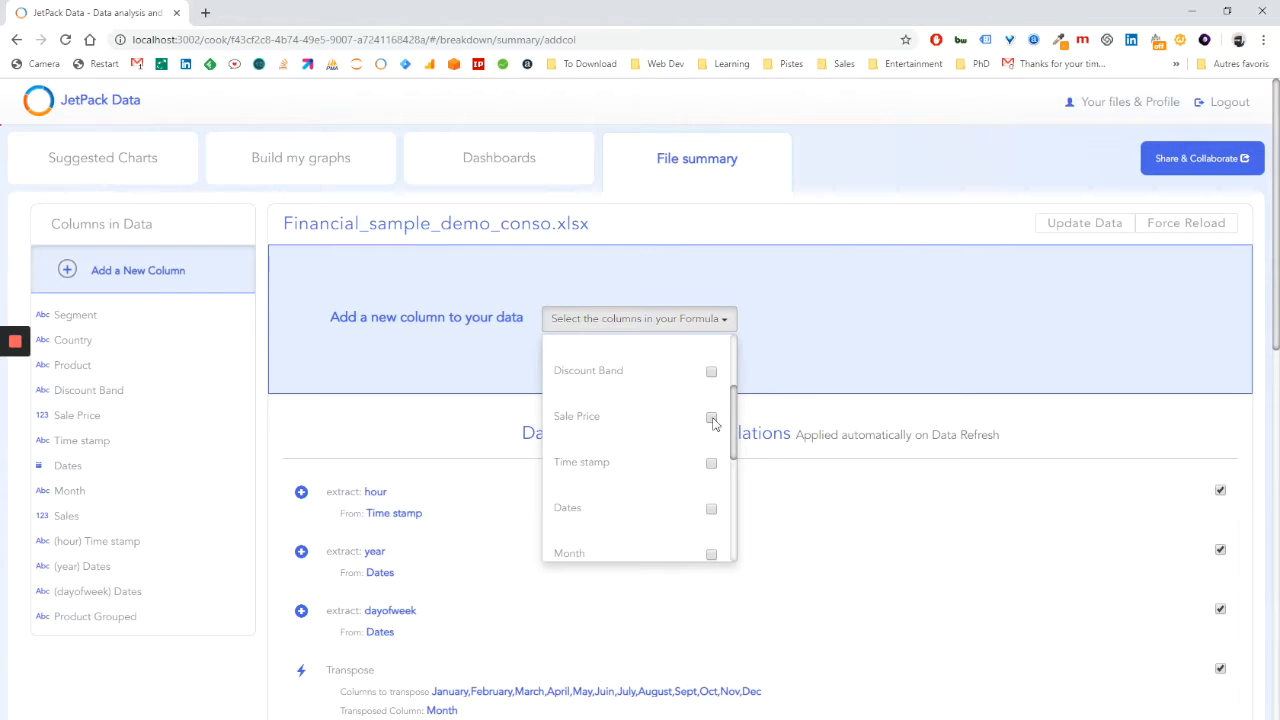
left_click(711, 418)
scroll(681, 429, "down", 1)
scroll(685, 435, "down", 2)
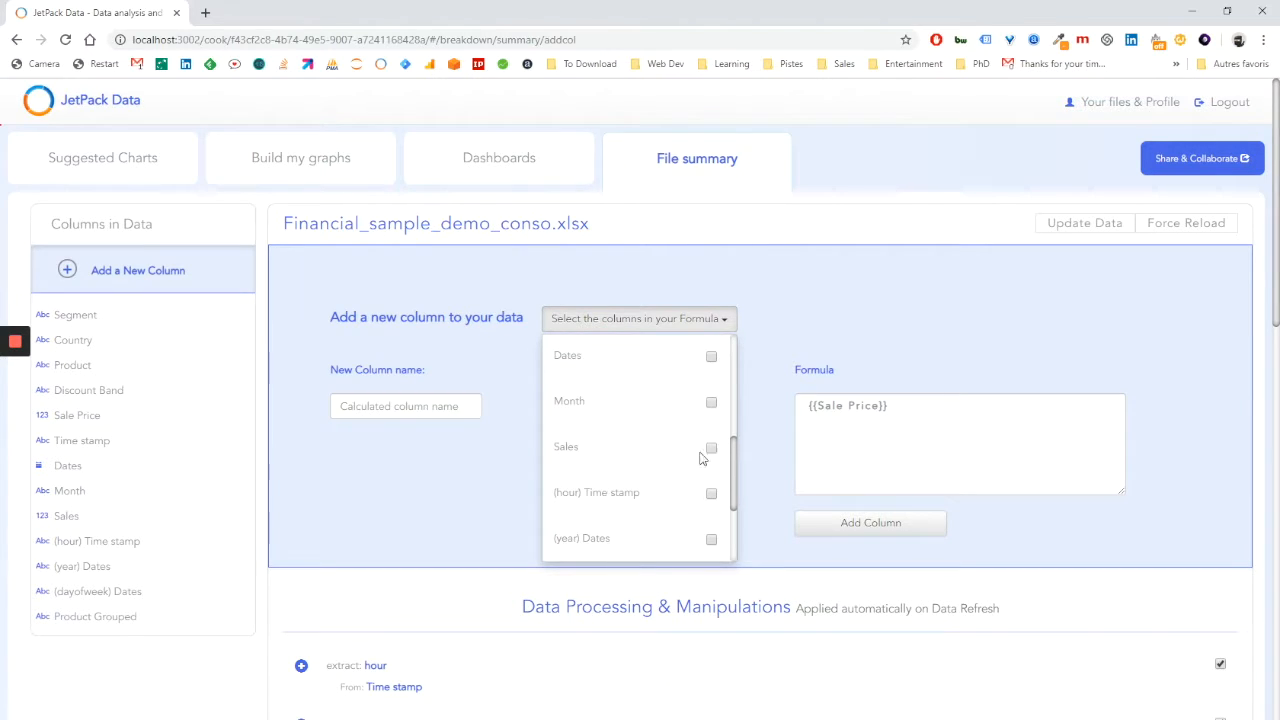
left_click(711, 447)
Set the formula to multiply Sale Price by Sales and add the column with the name Sales price Revised.
left_click(350, 479)
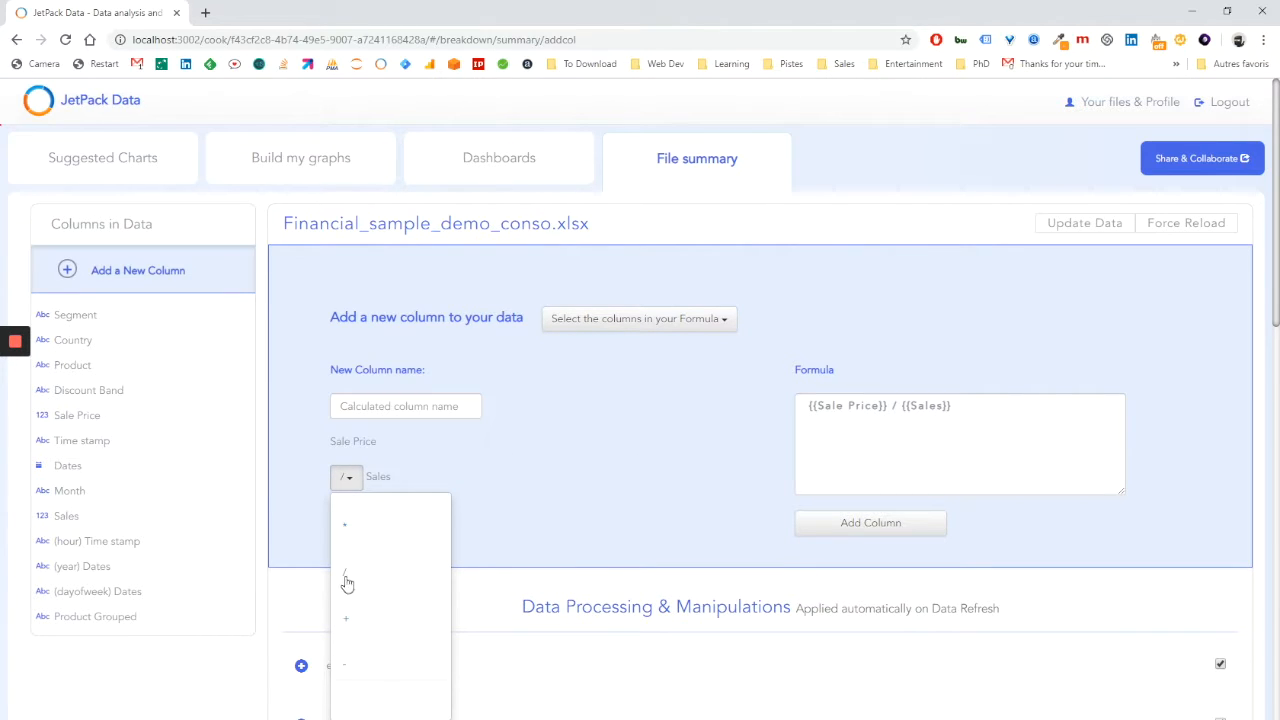
left_click(358, 621)
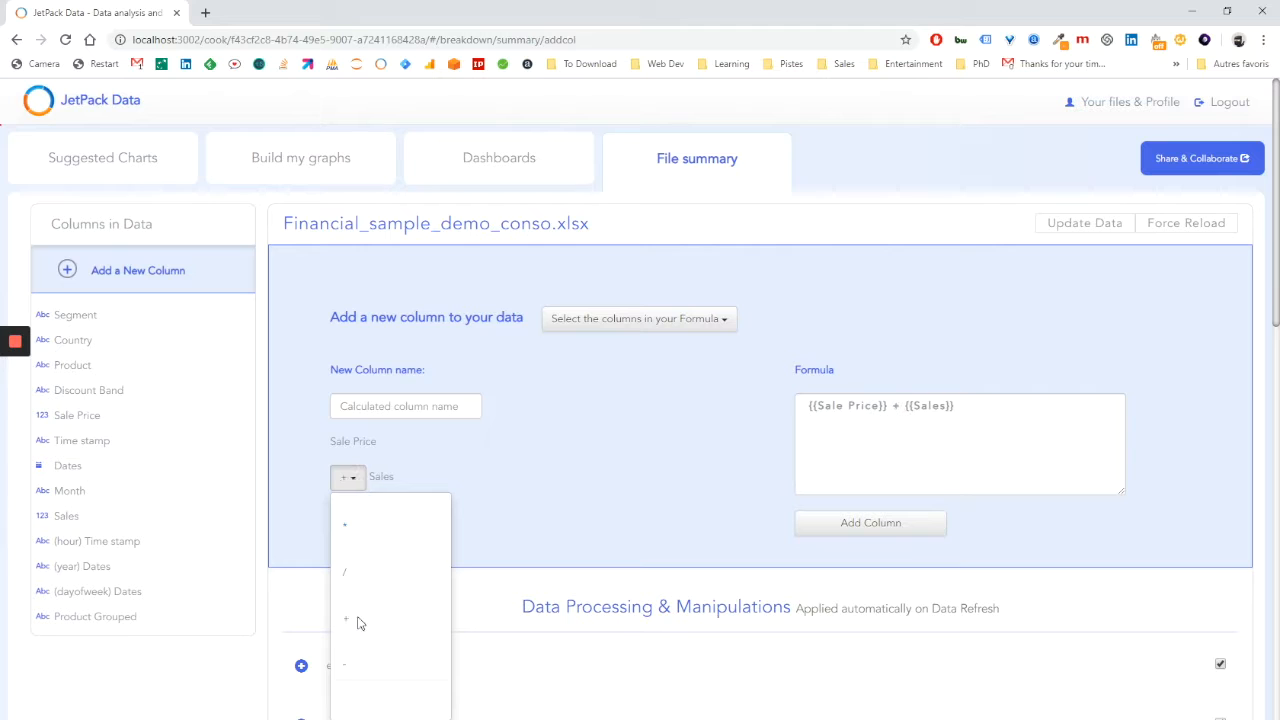
left_click(346, 527)
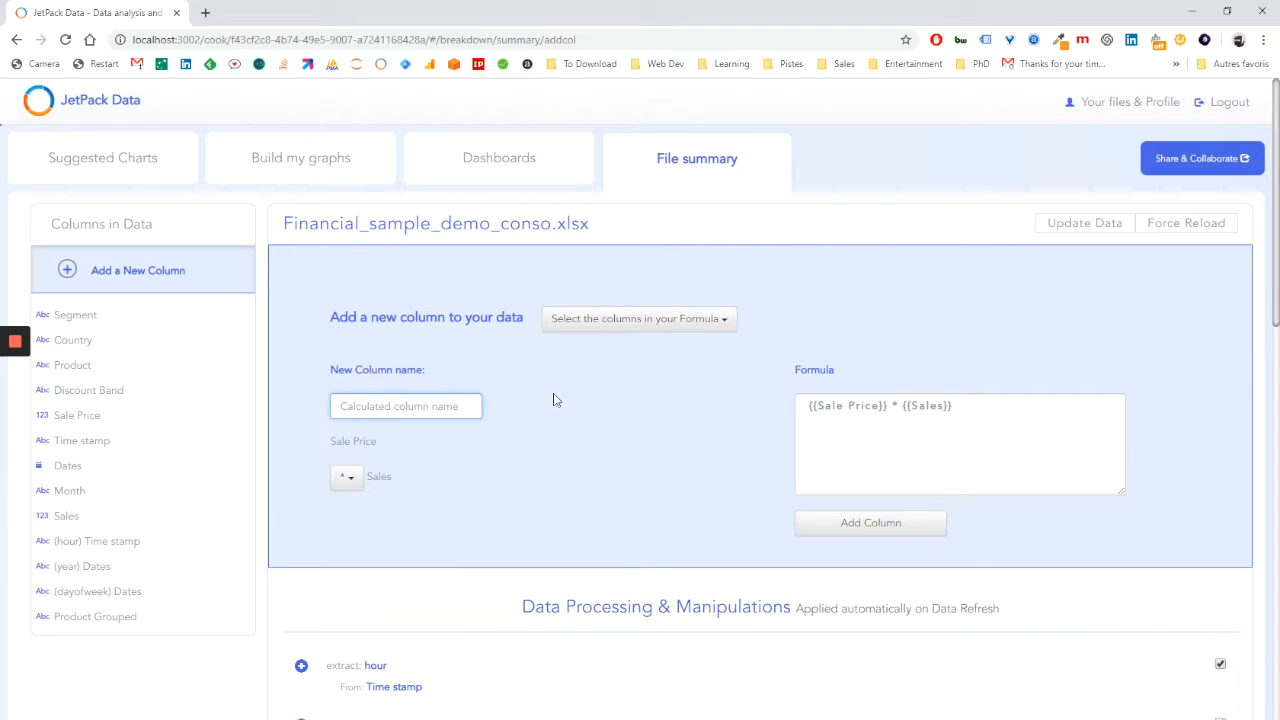
type("Sales price Revised")
left_click(870, 530)
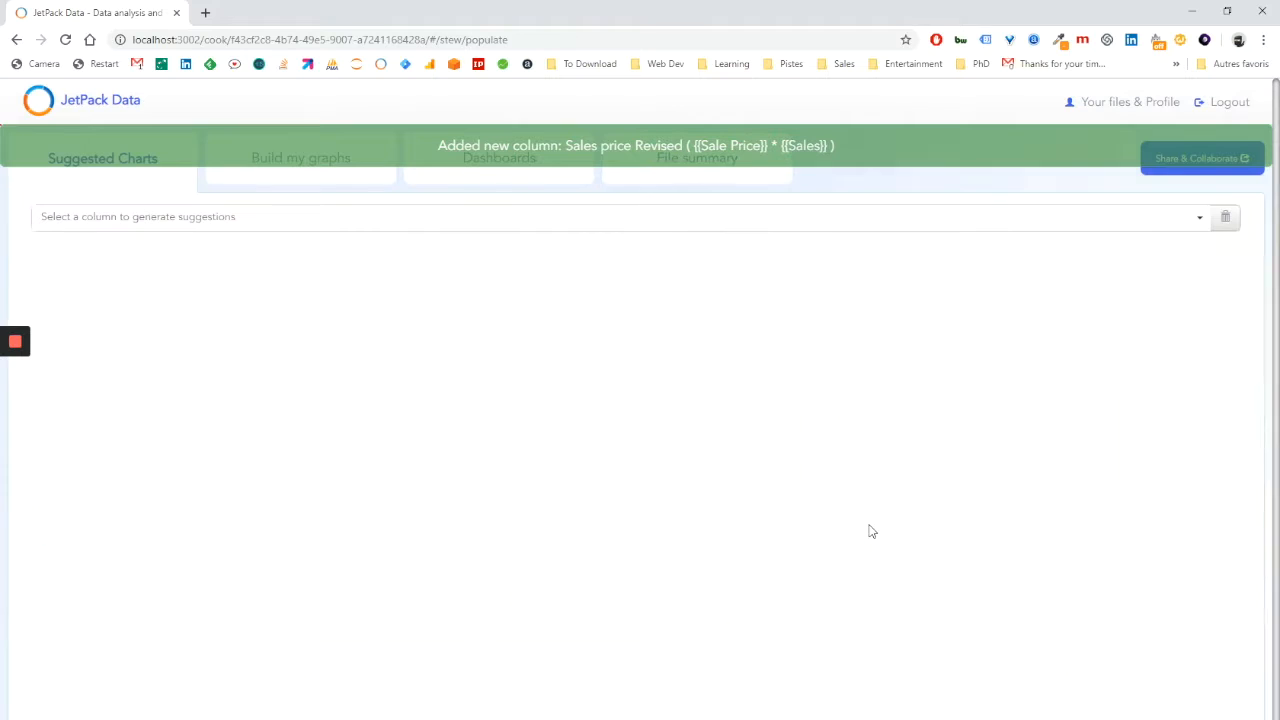
Review the Sales price Revised entry in the file's processing list and examine the column's statistics.
left_click(703, 178)
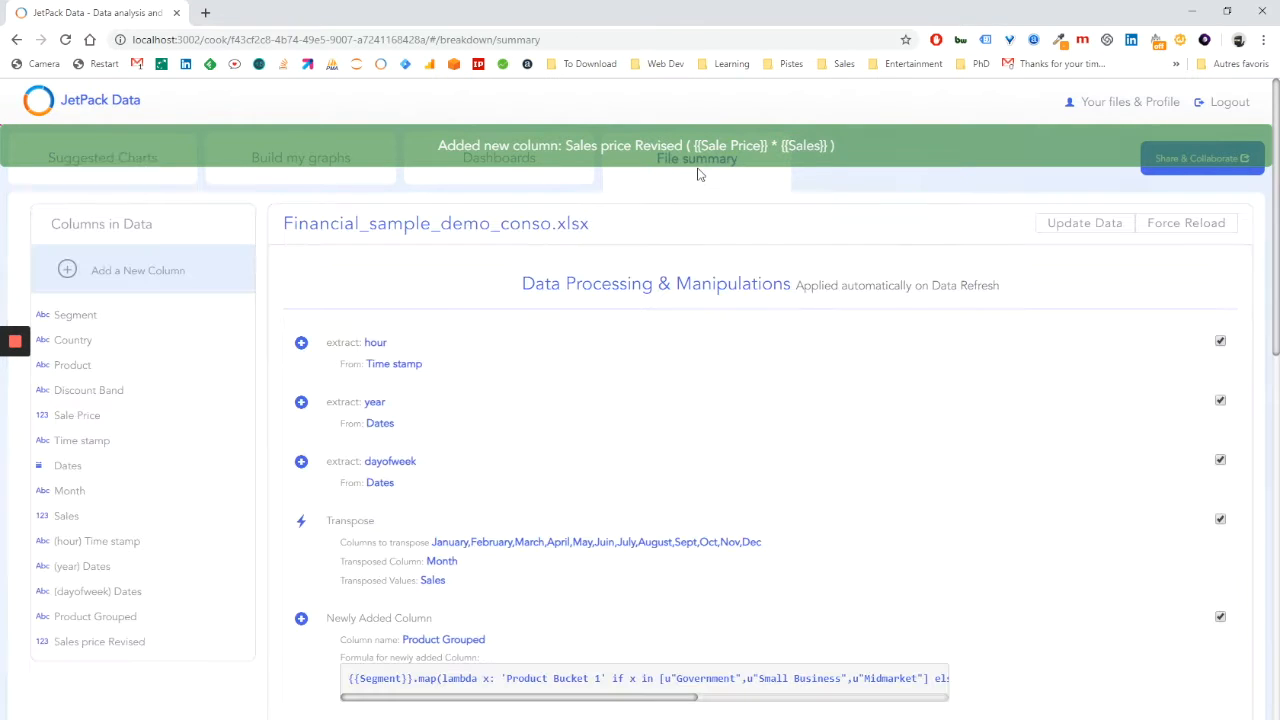
scroll(449, 534, "down", 4)
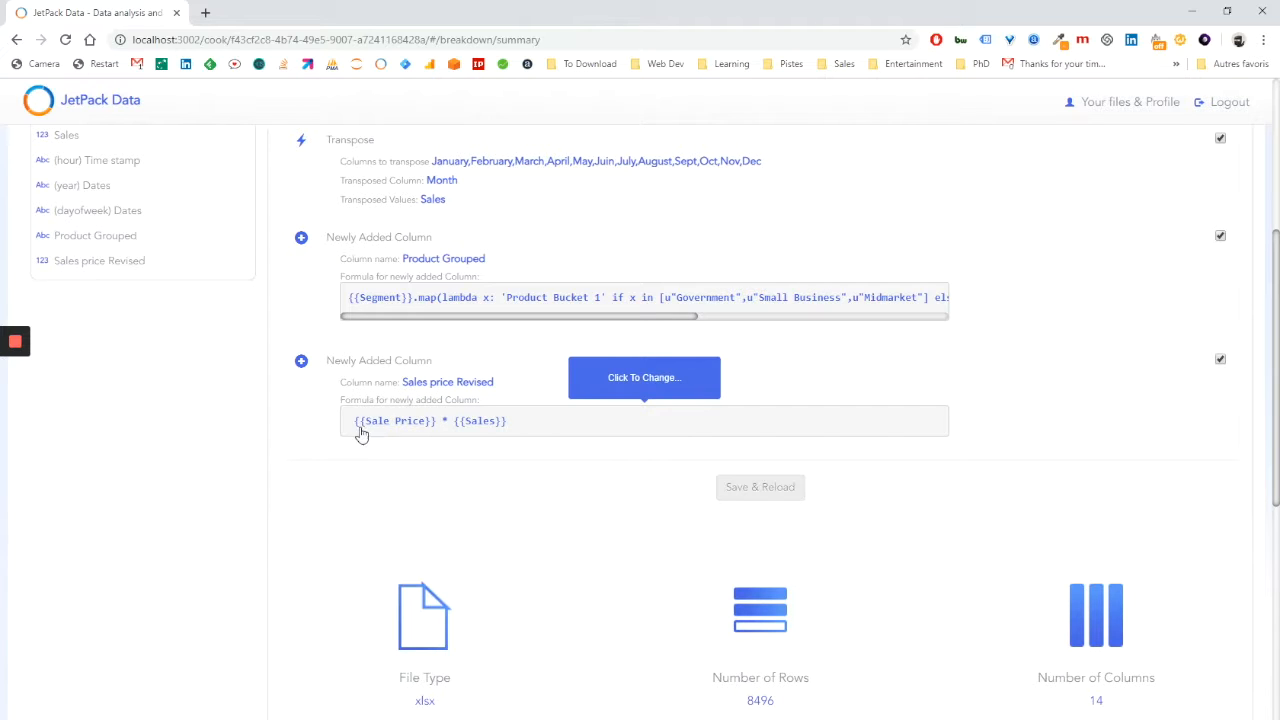
left_click(124, 262)
scroll(256, 378, "up", 4)
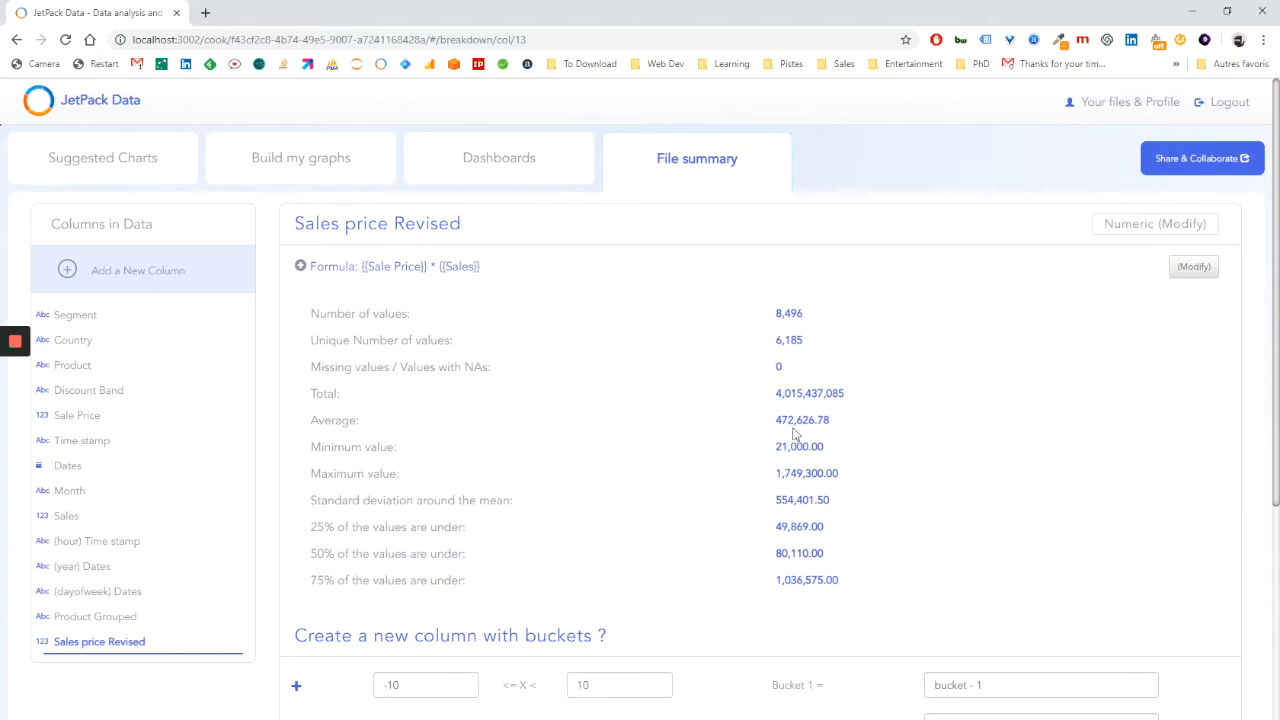
scroll(632, 428, "down", 2)
scroll(283, 397, "up", 2)
Start another calculated column whose formula is based on Sale Price alone.
left_click(701, 160)
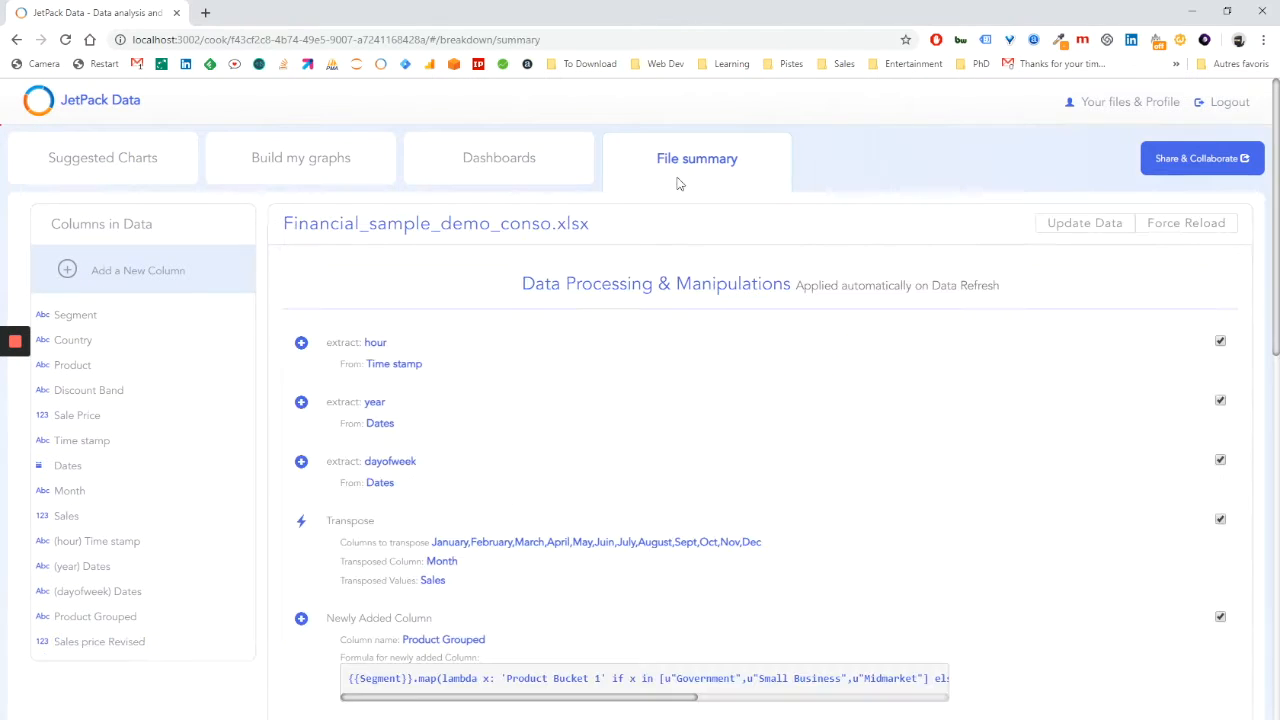
left_click(168, 272)
left_click(694, 320)
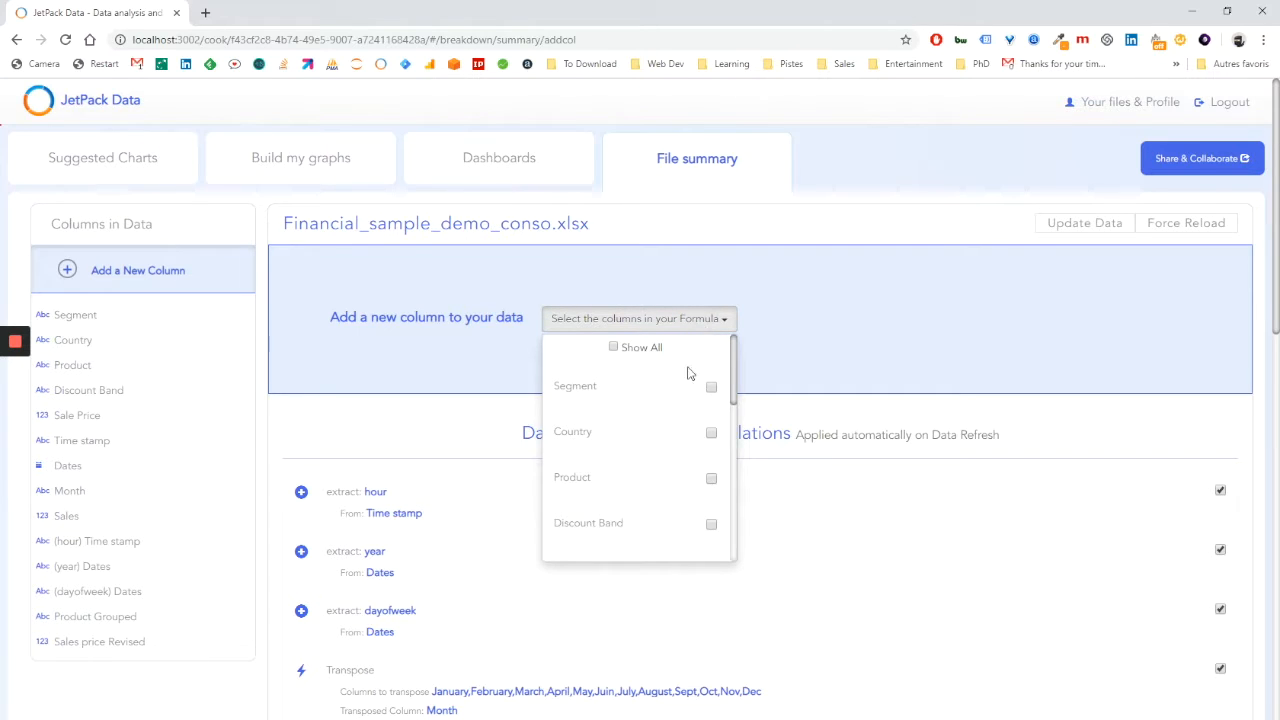
scroll(695, 397, "down", 1)
scroll(694, 397, "down", 2)
scroll(690, 397, "up", 1)
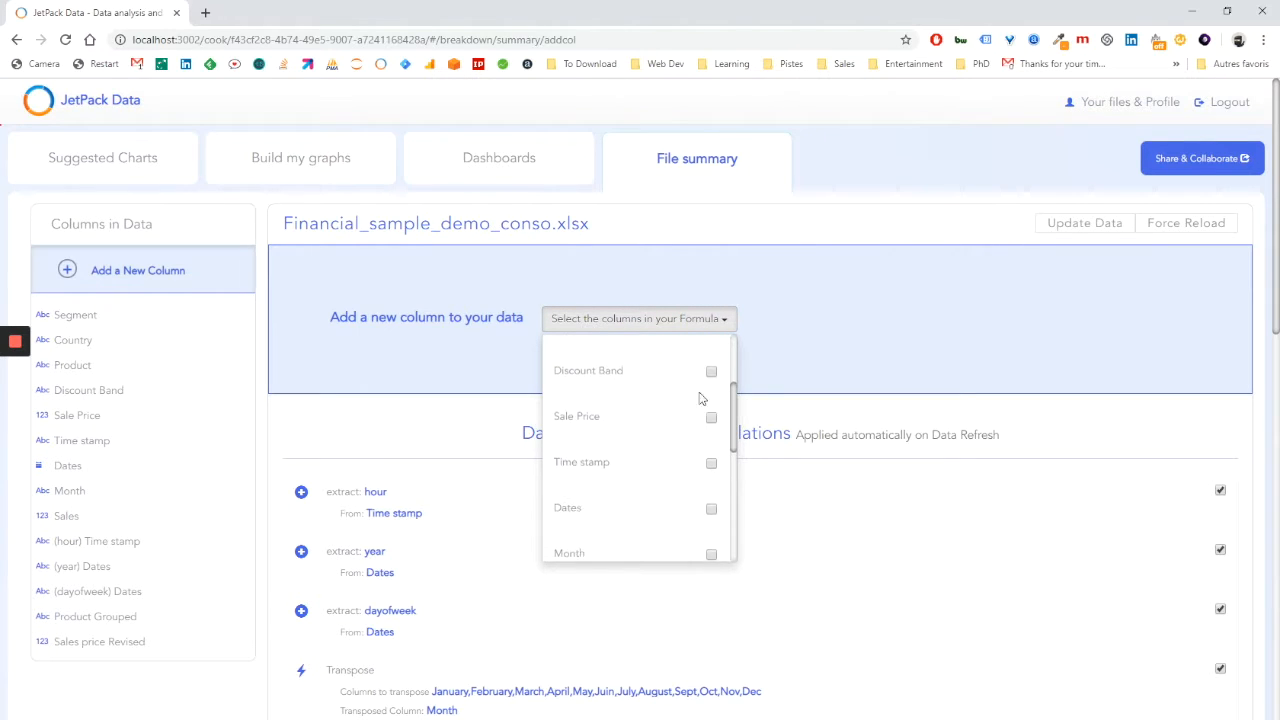
left_click(711, 418)
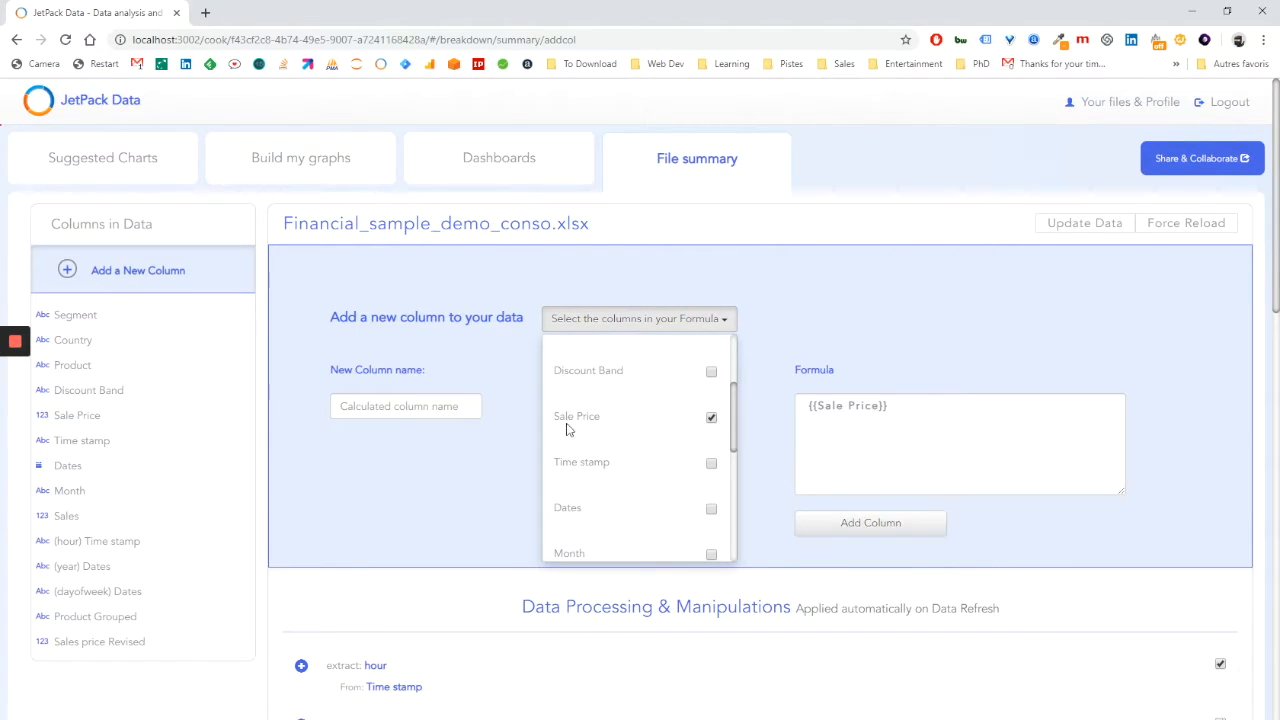
Complete the formula as {{Sale Price}} > 5 and add the column with the name True or False.
left_click(912, 412)
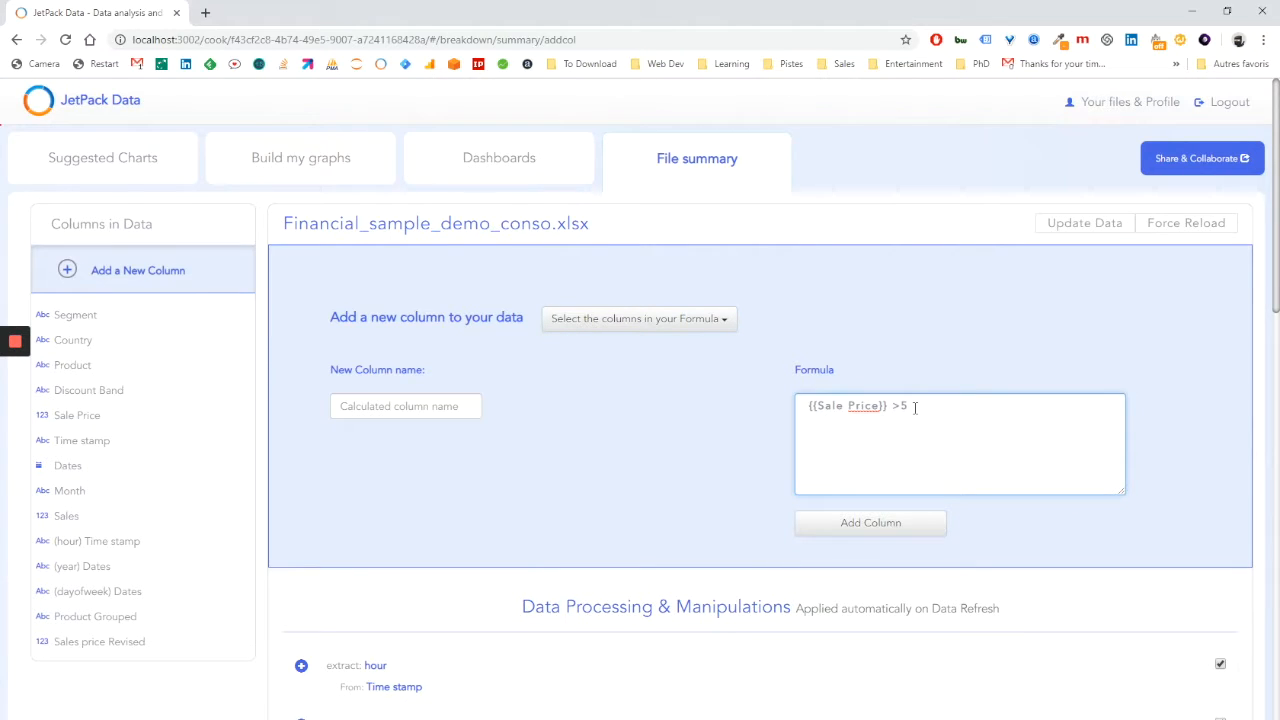
left_click(431, 404)
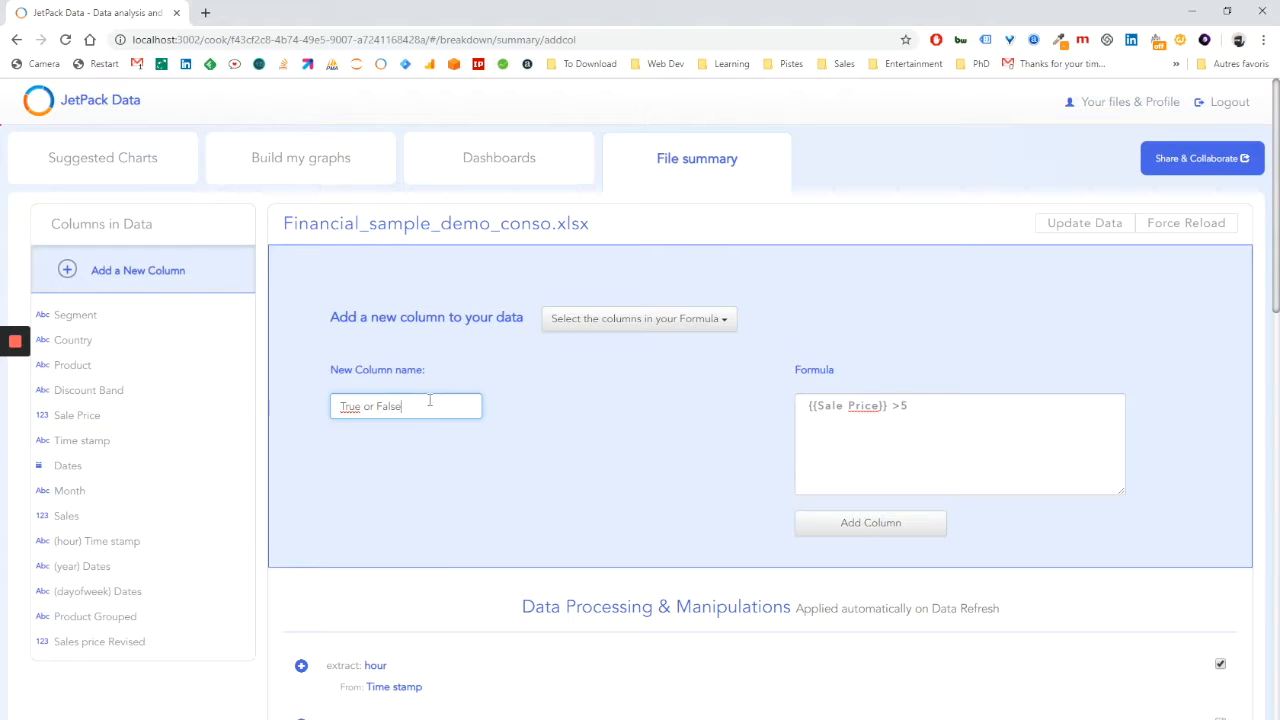
left_click(906, 405)
left_click(870, 524)
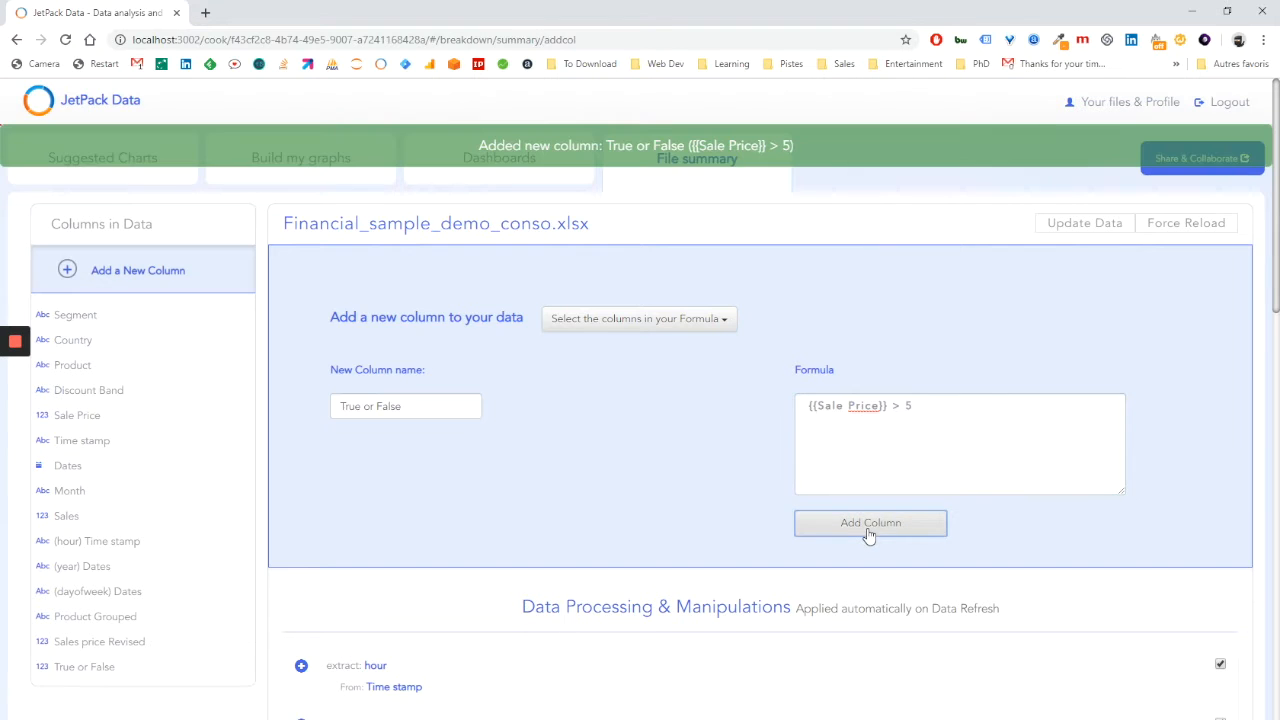
Examine the True or False column's values and review the file's list of data processing operations.
left_click(700, 170)
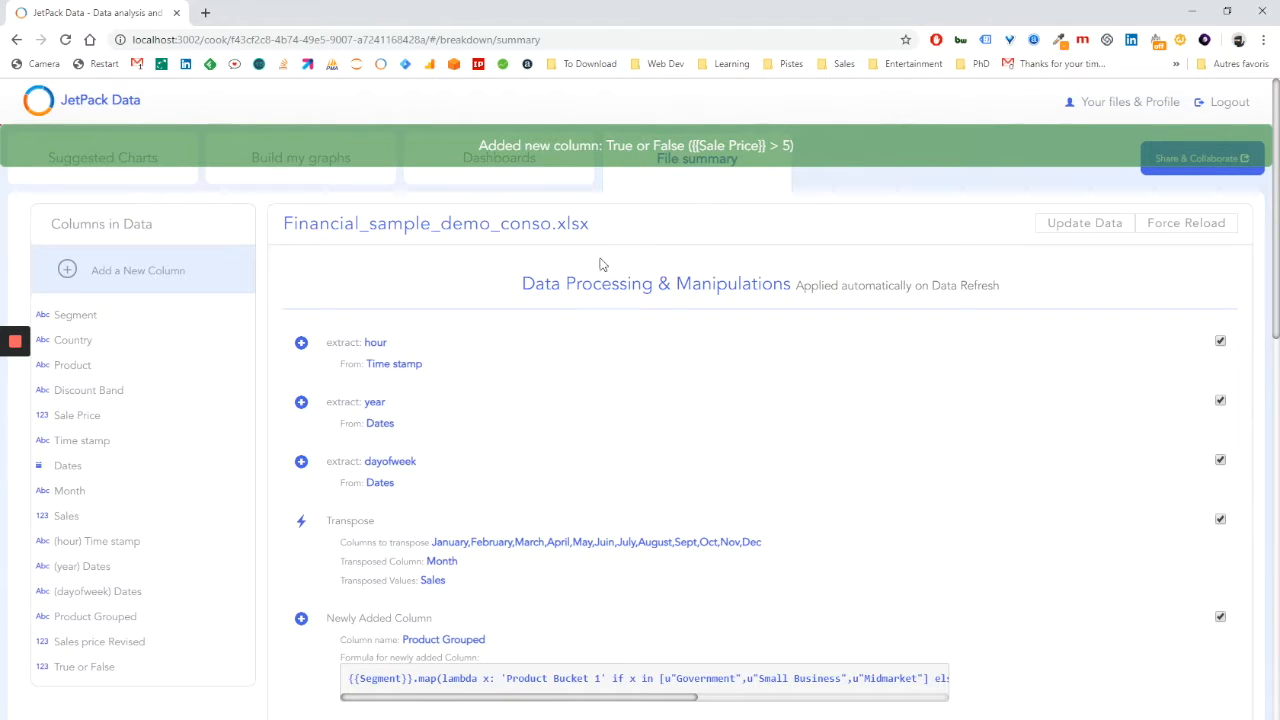
left_click(88, 667)
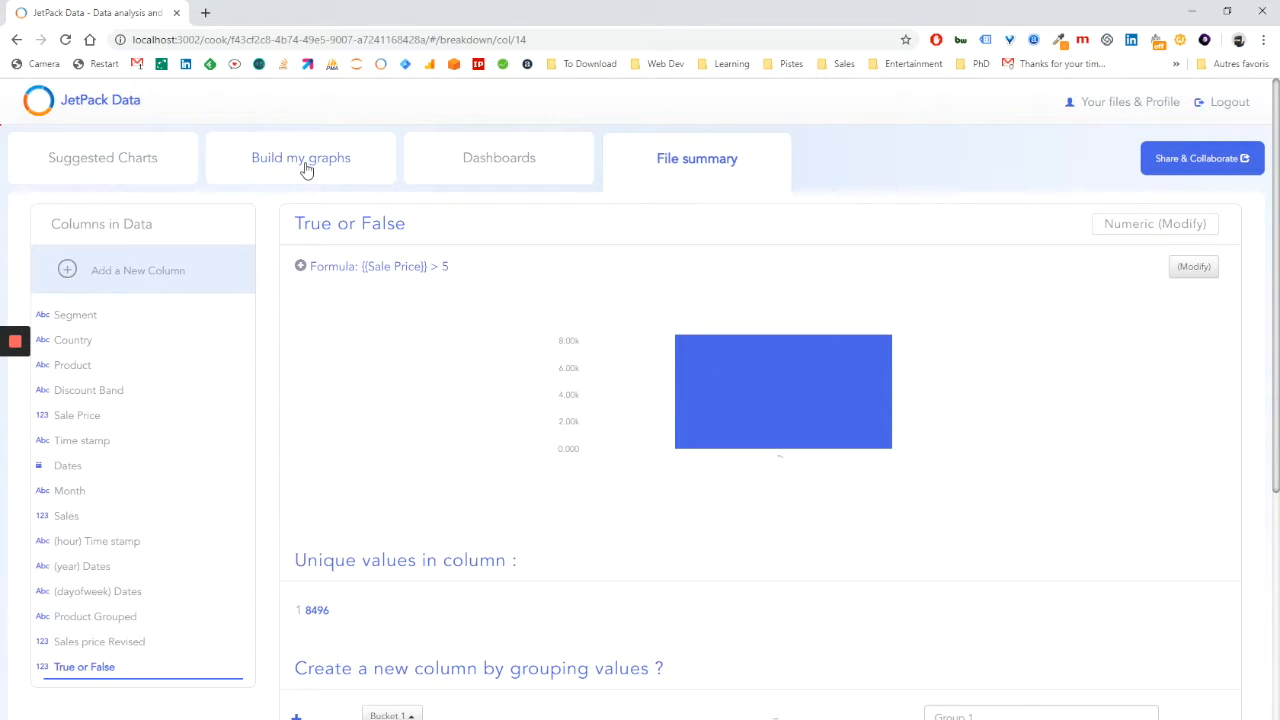
left_click(655, 165)
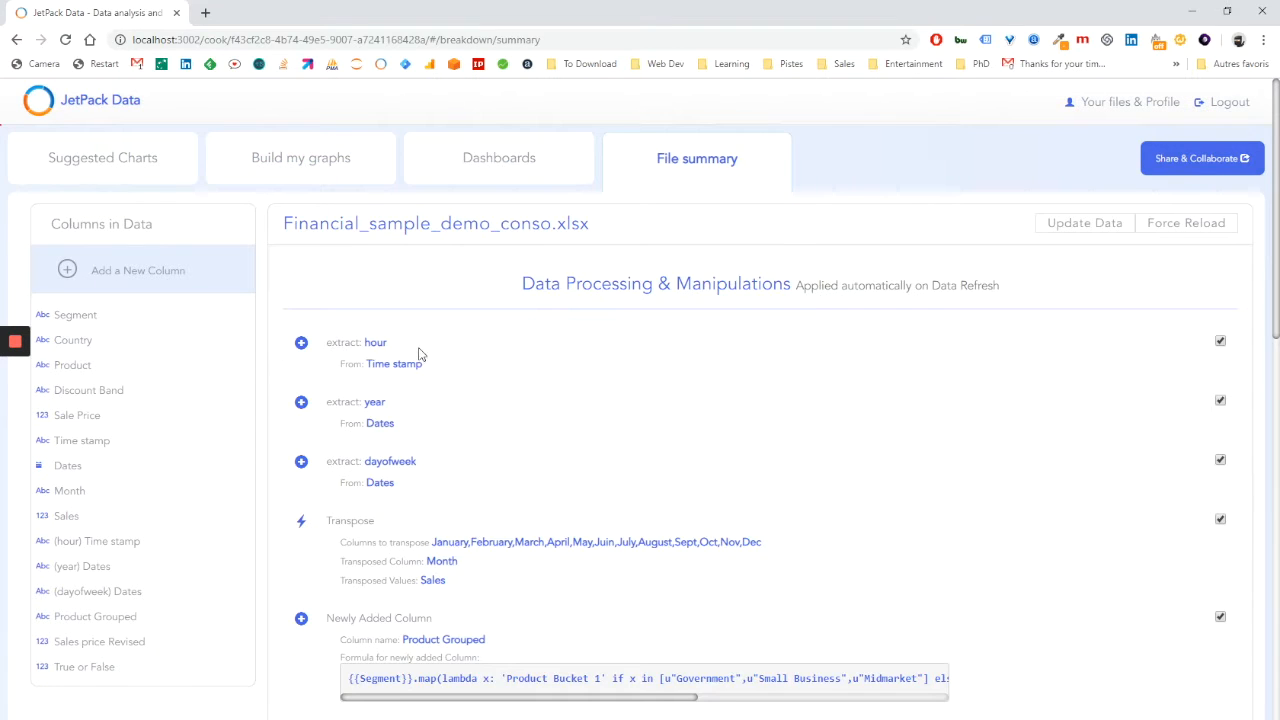
scroll(420, 355, "down", 5)
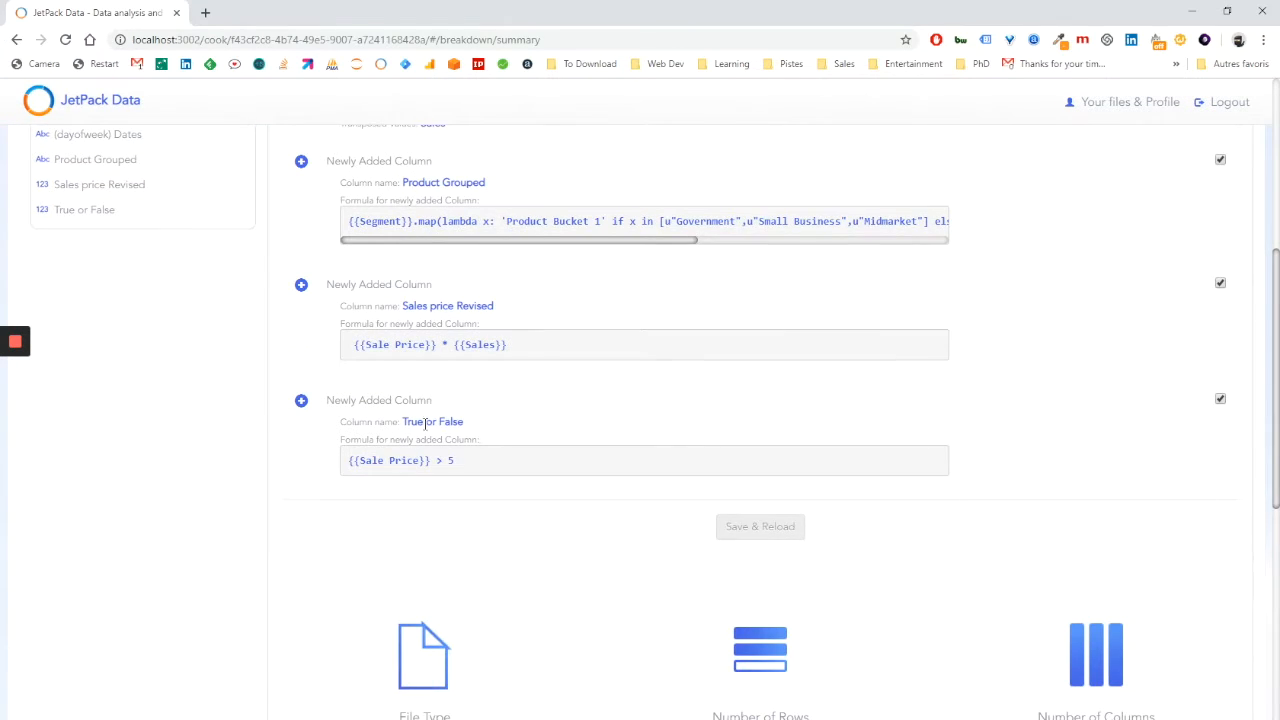
scroll(428, 518, "up", 5)
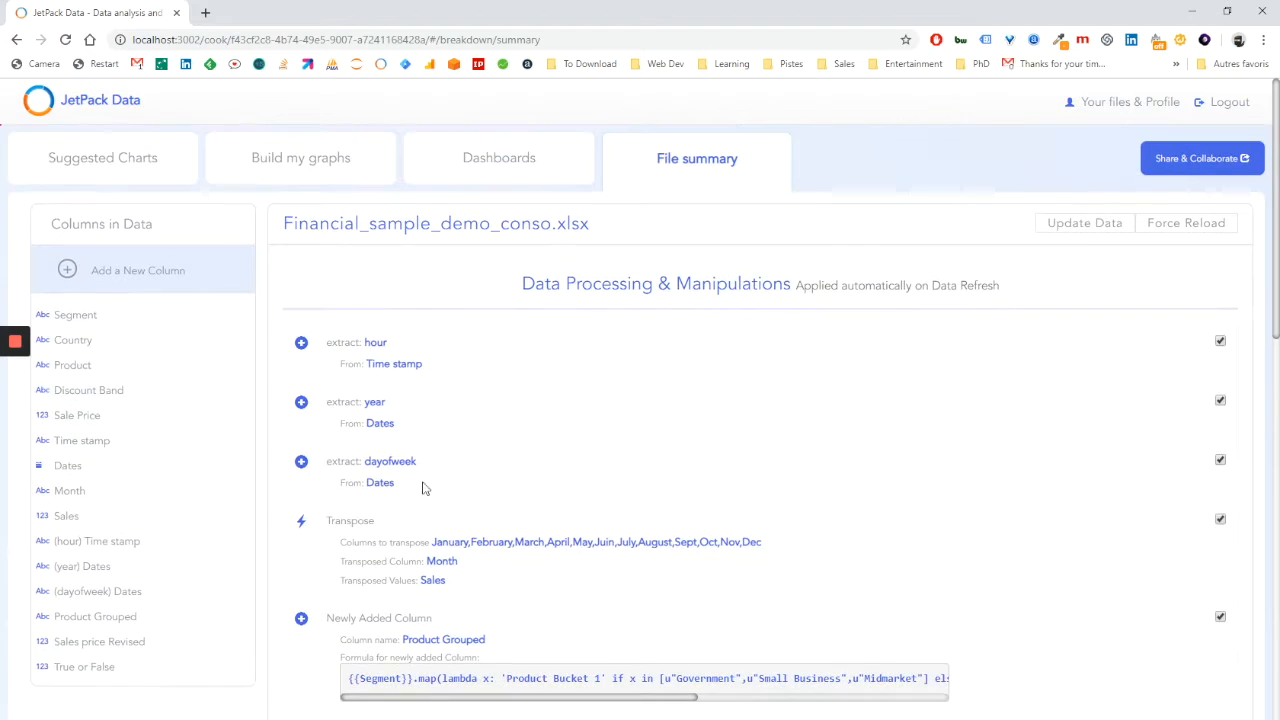
Build a bar graph showing the sum of Sales by Product Grouped.
left_click(317, 162)
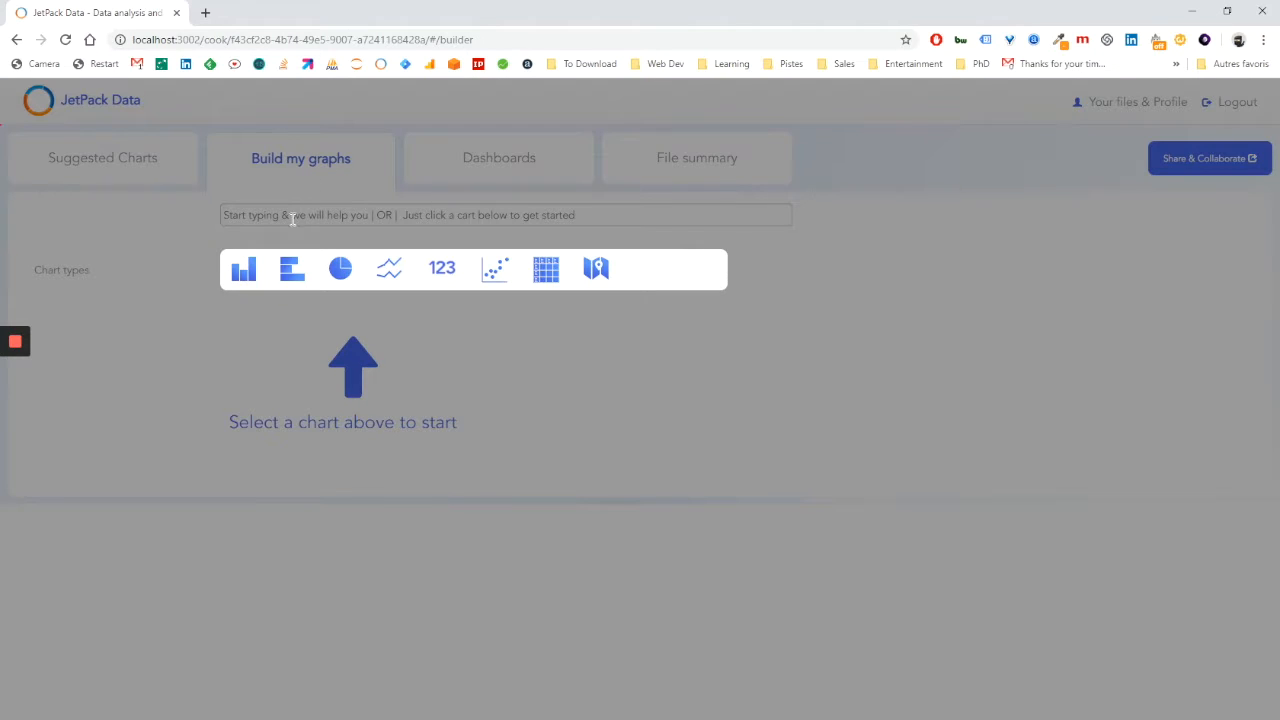
type("sales")
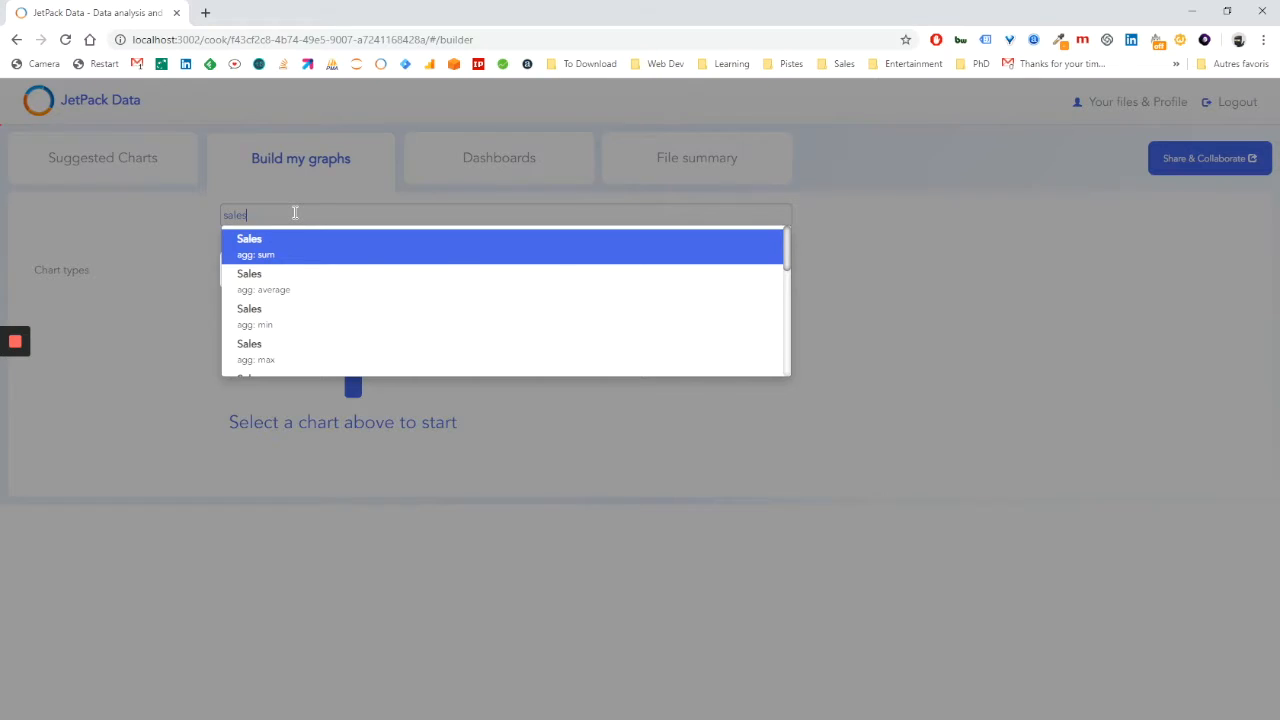
key("Return")
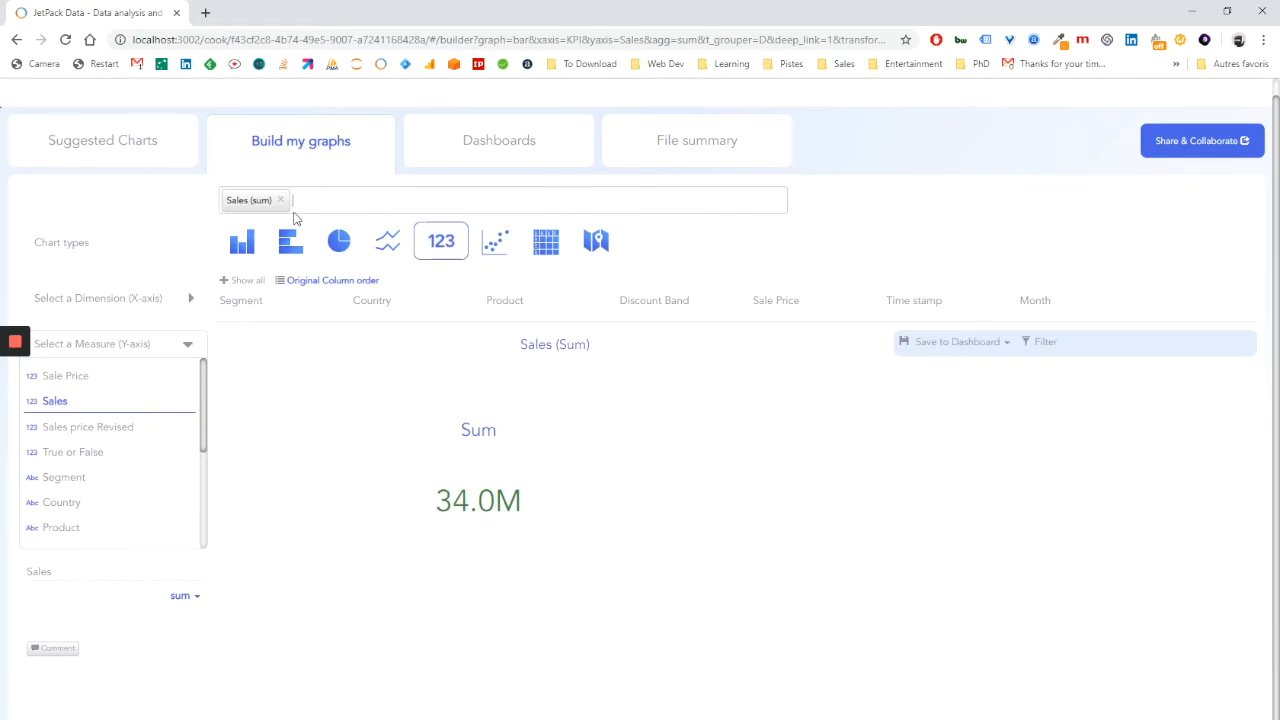
type("by")
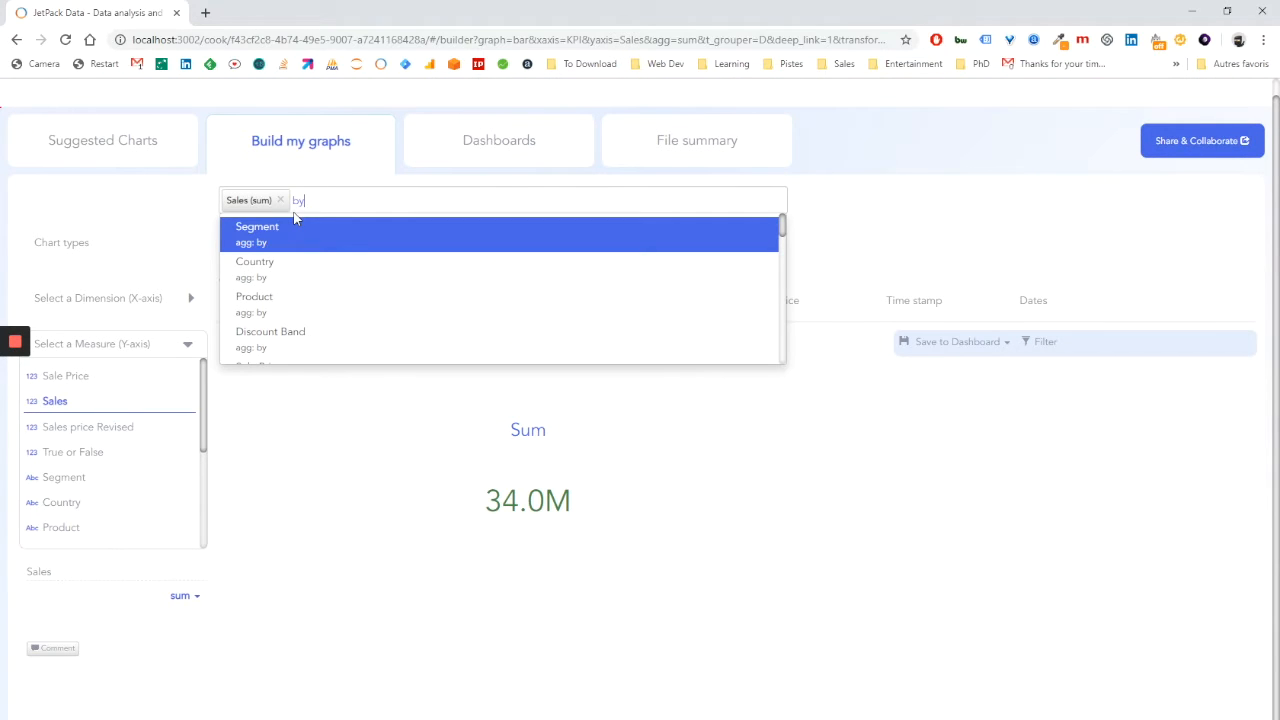
type(" produ")
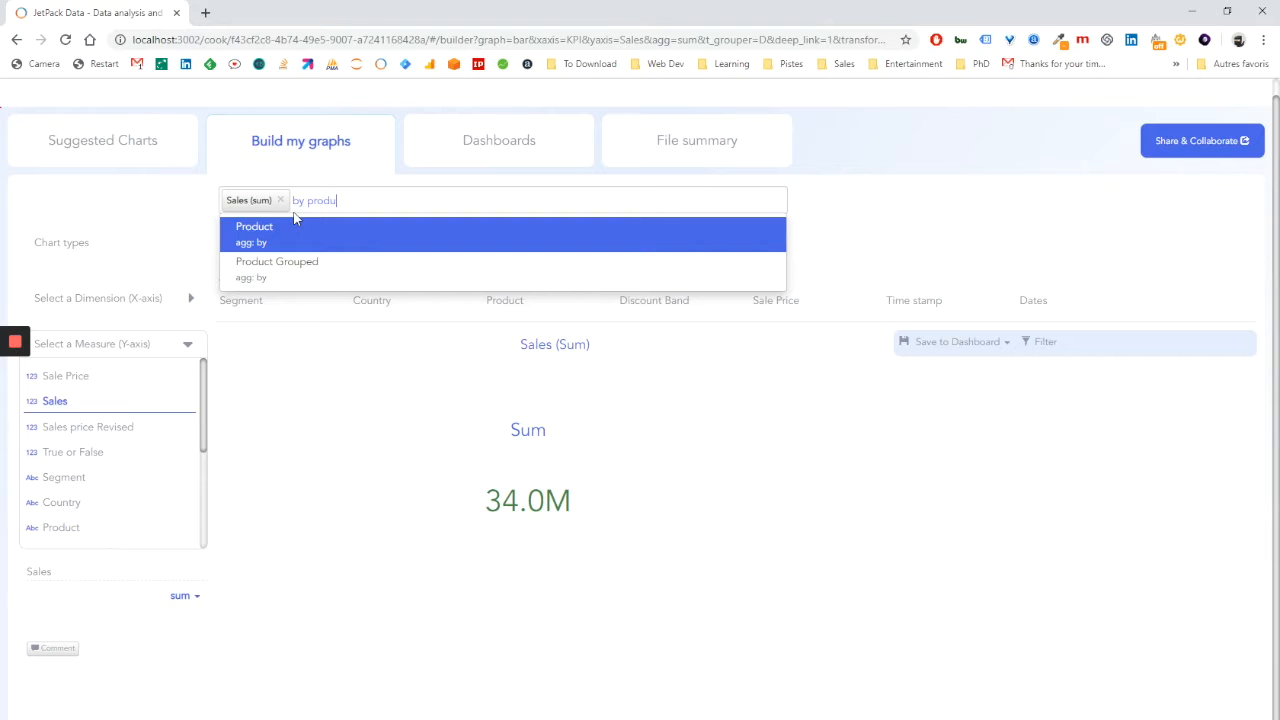
key("Down")
key("Return")
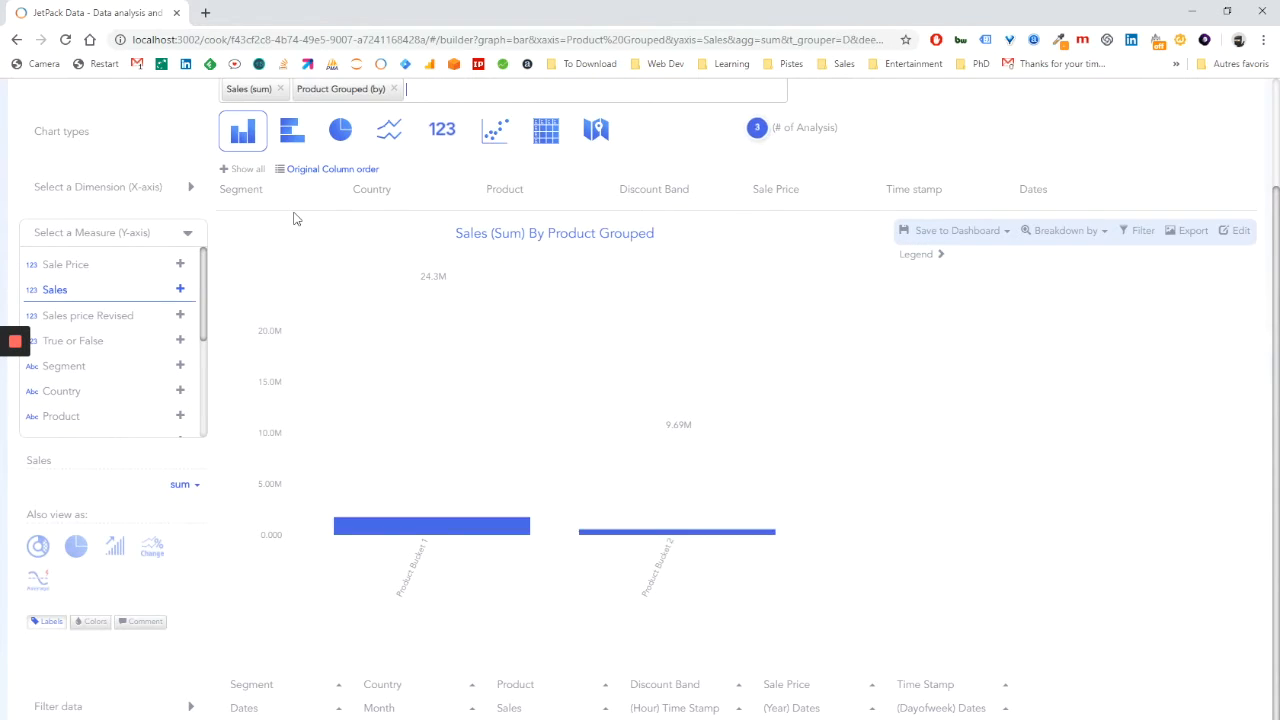
mouse_move(609, 526)
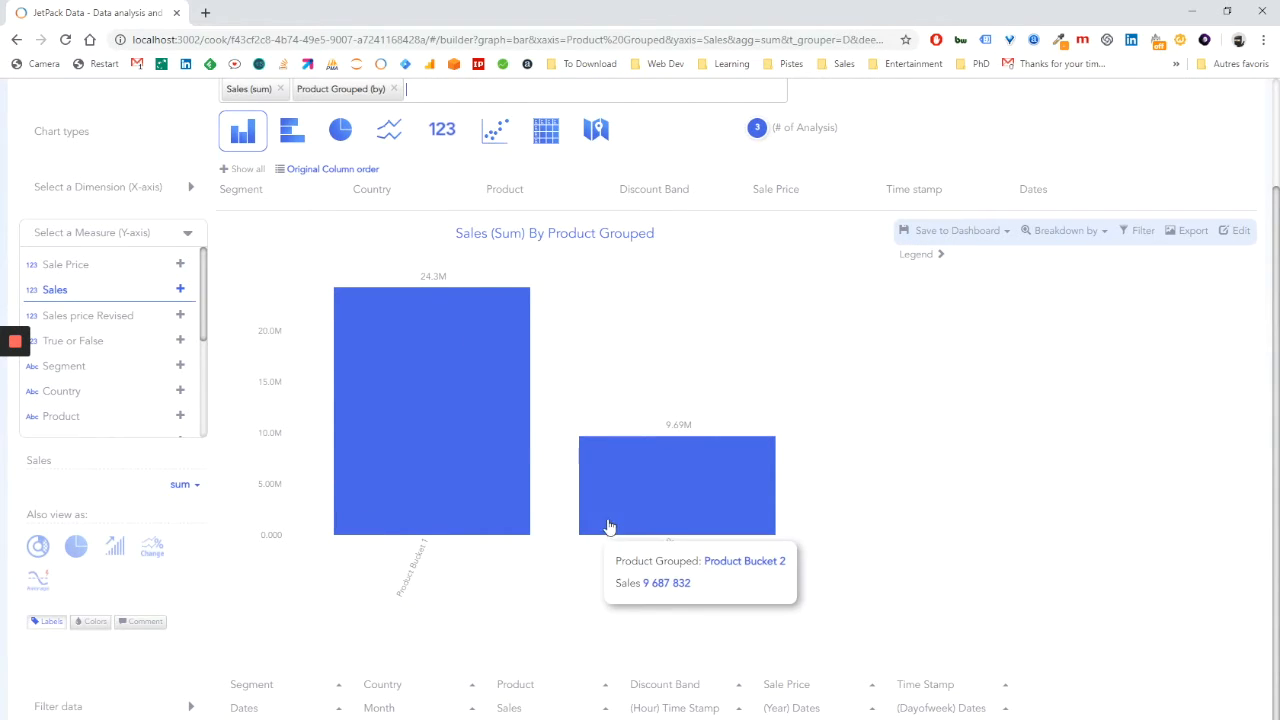
Break the Sales graph down by Product and show the products as side-by-side grouped bars.
left_click(1078, 232)
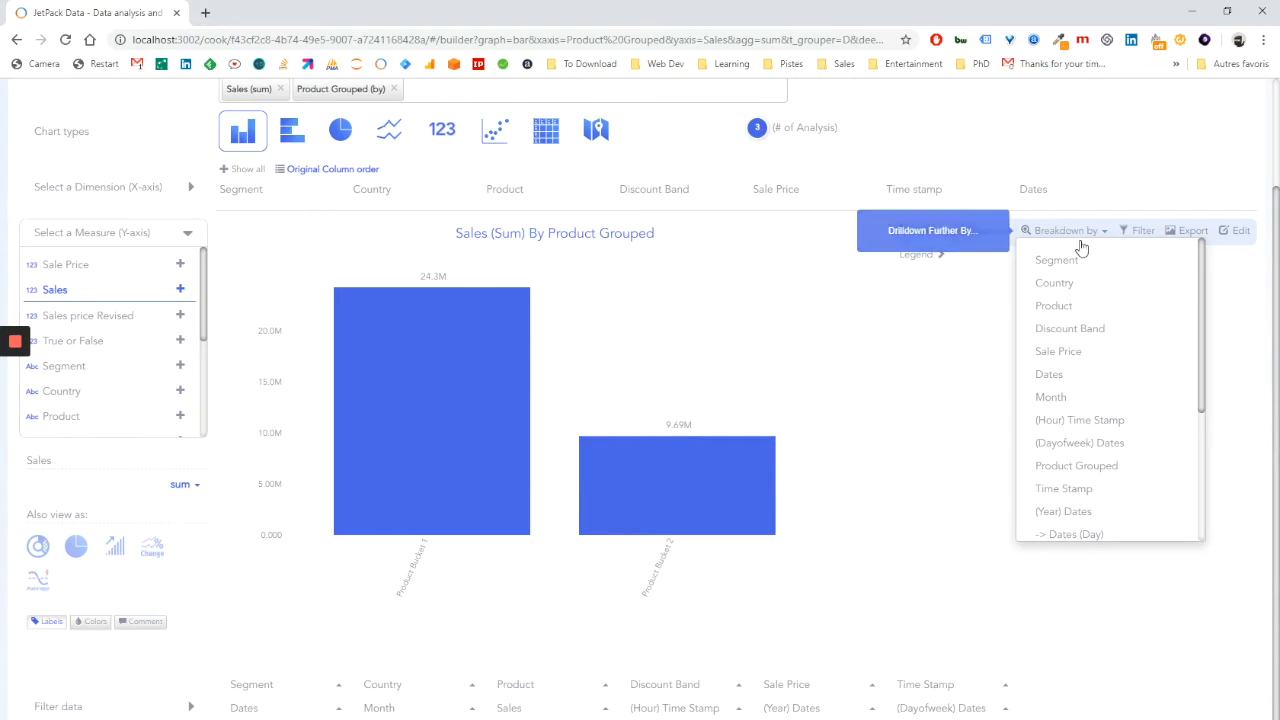
left_click(1055, 306)
mouse_move(380, 438)
left_click(40, 550)
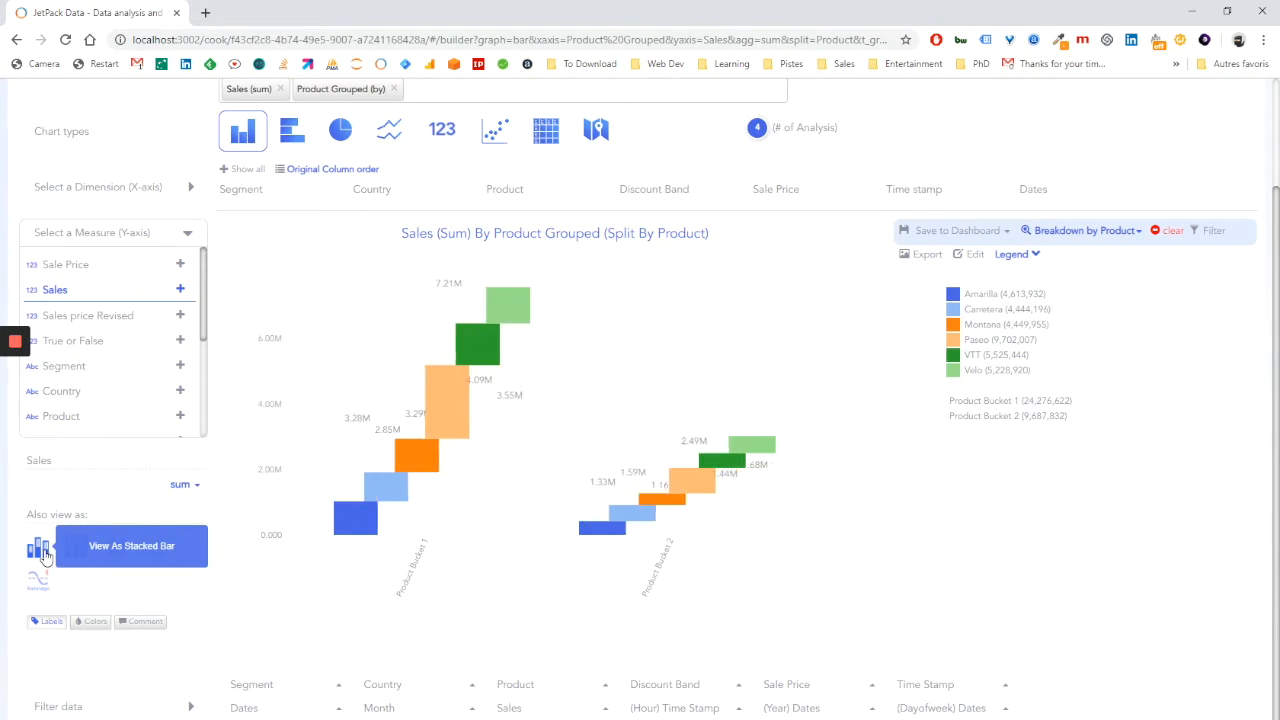
mouse_move(451, 508)
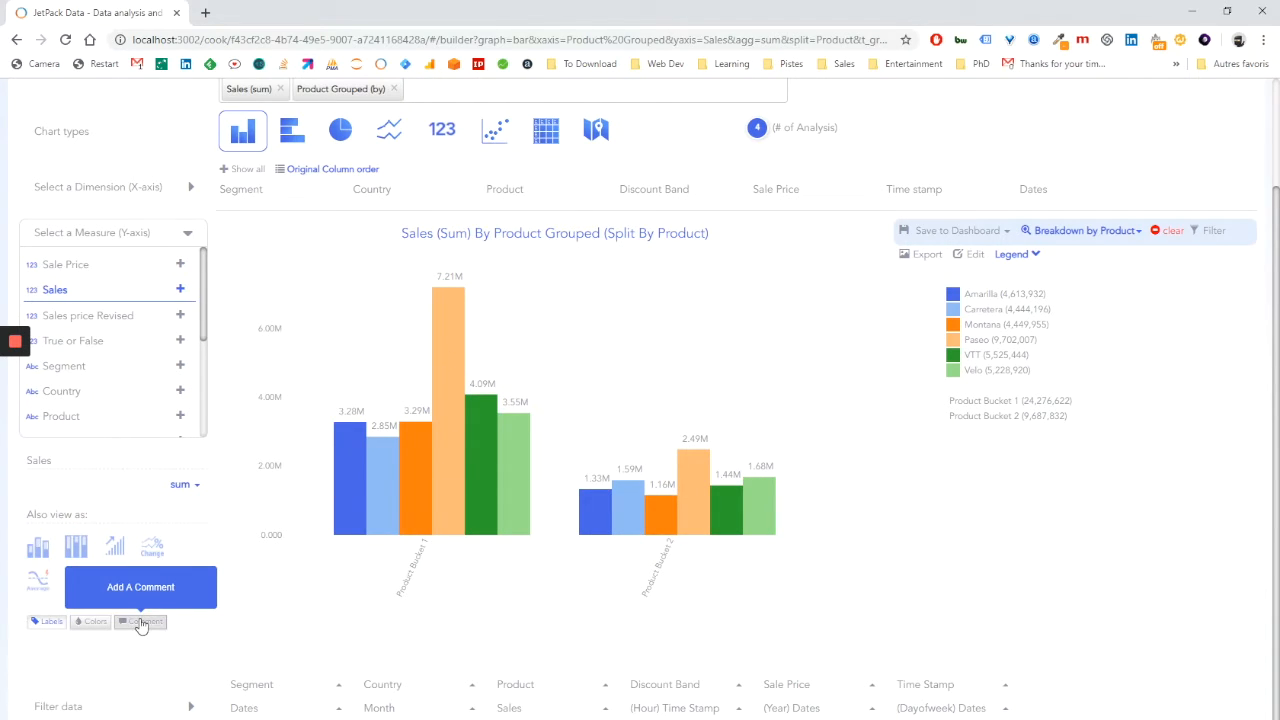
Add the comment "Paseo is a hit ?" to the graph and save it.
left_click(141, 622)
left_click(355, 683)
type("Paseo is a hit ?")
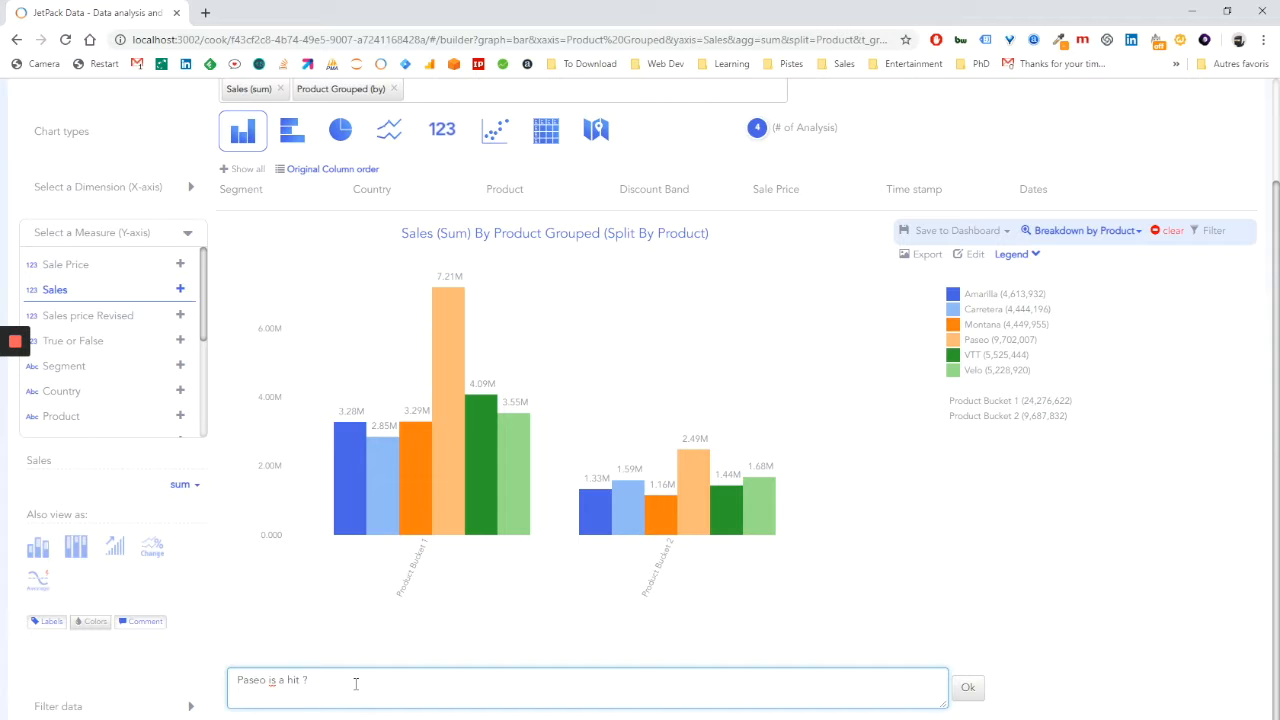
left_click(967, 687)
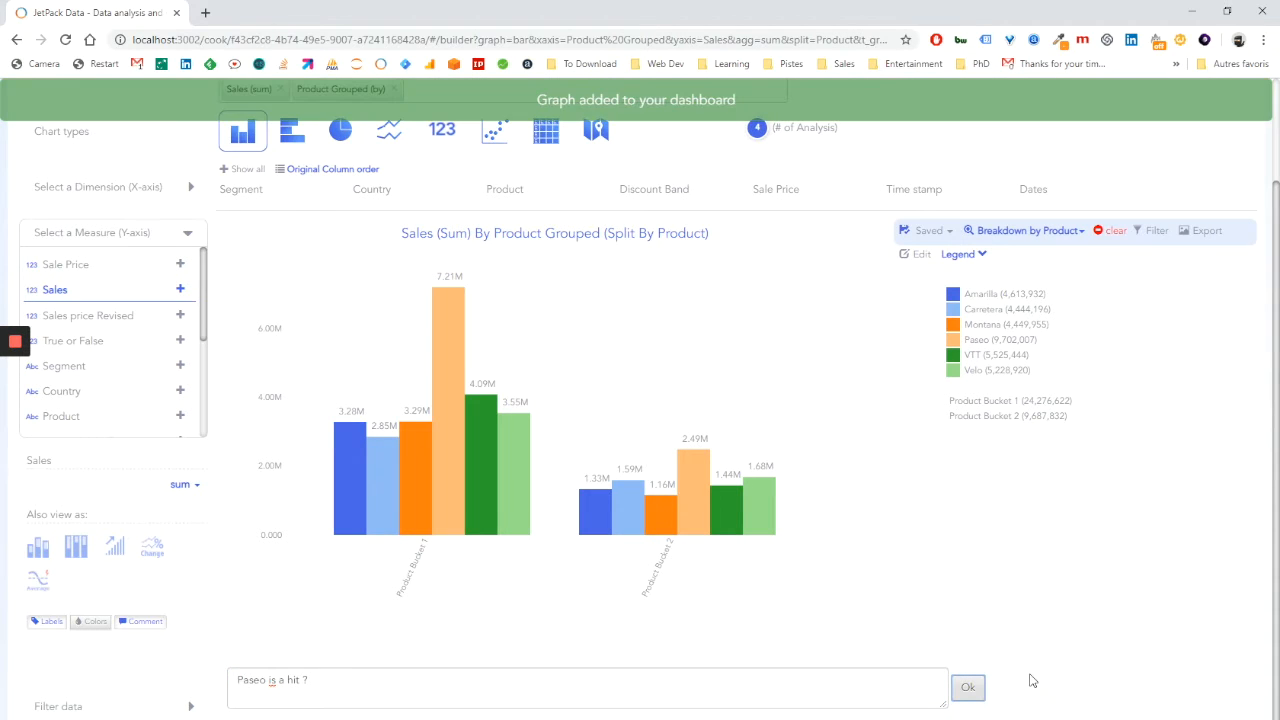
Start a new graph showing the sum of Sales by Dates, grouped by month.
scroll(450, 180, "up", 1)
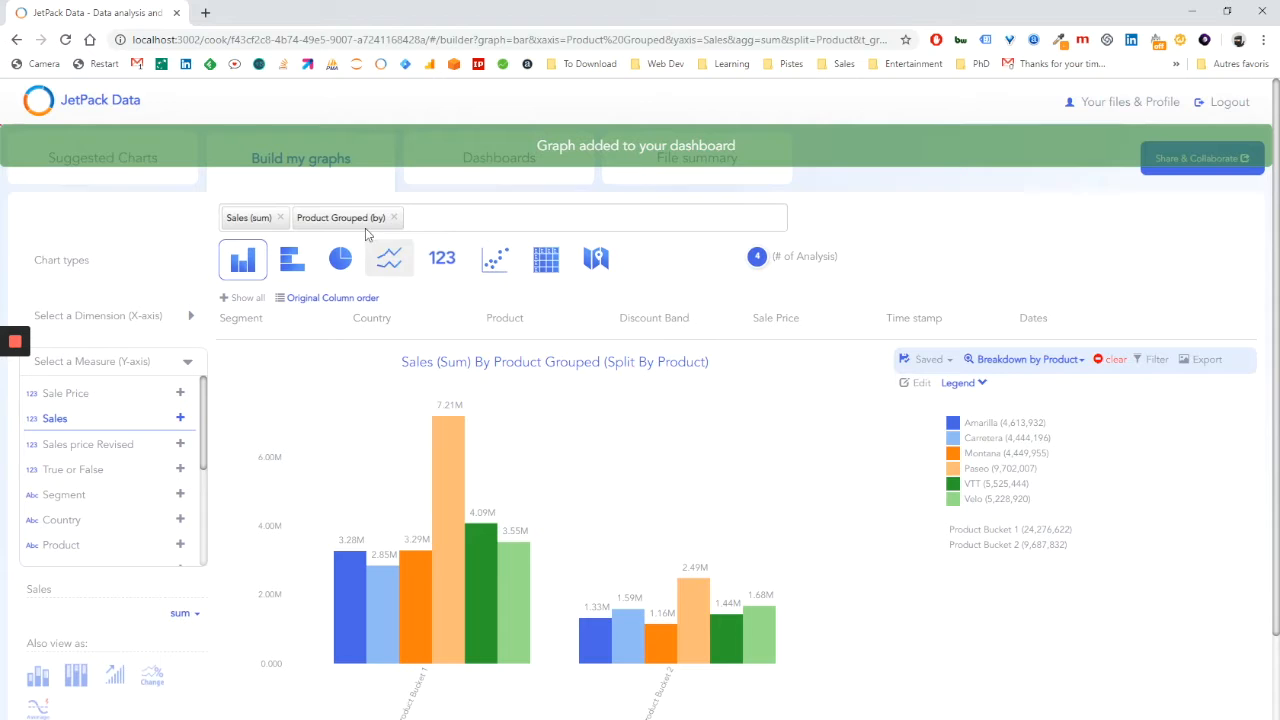
left_click(327, 159)
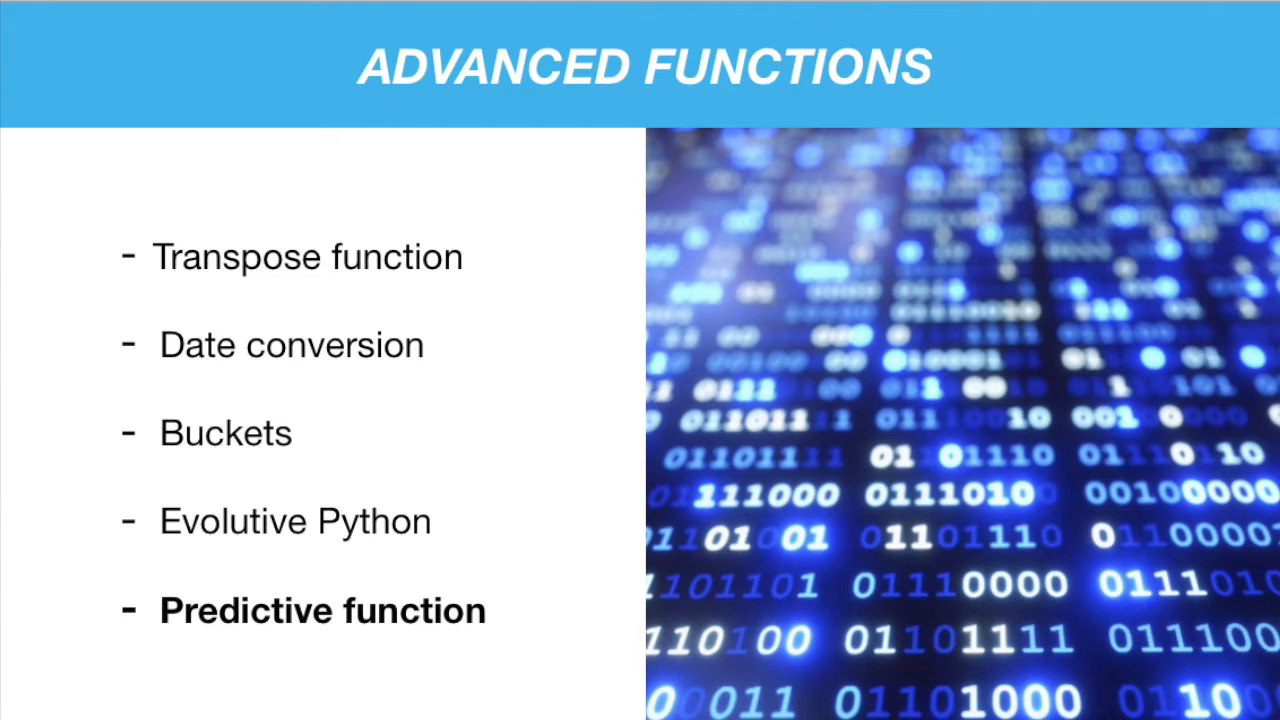
type("sales")
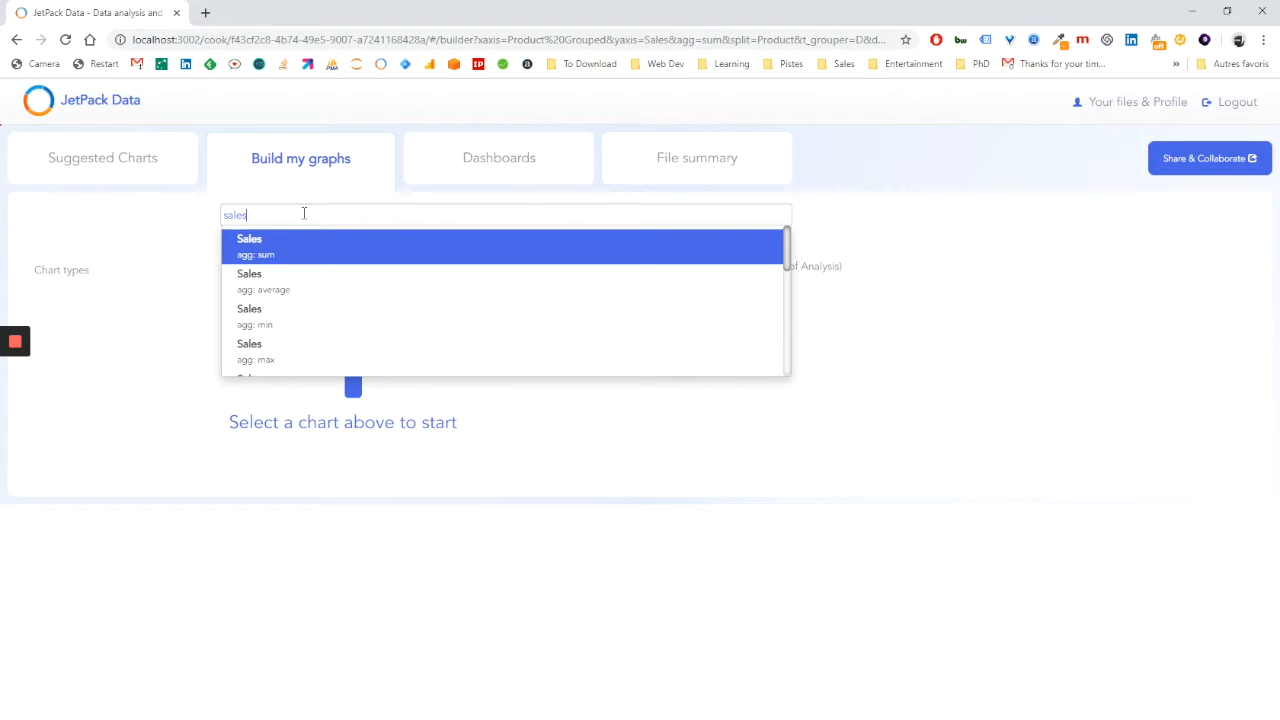
key("Return")
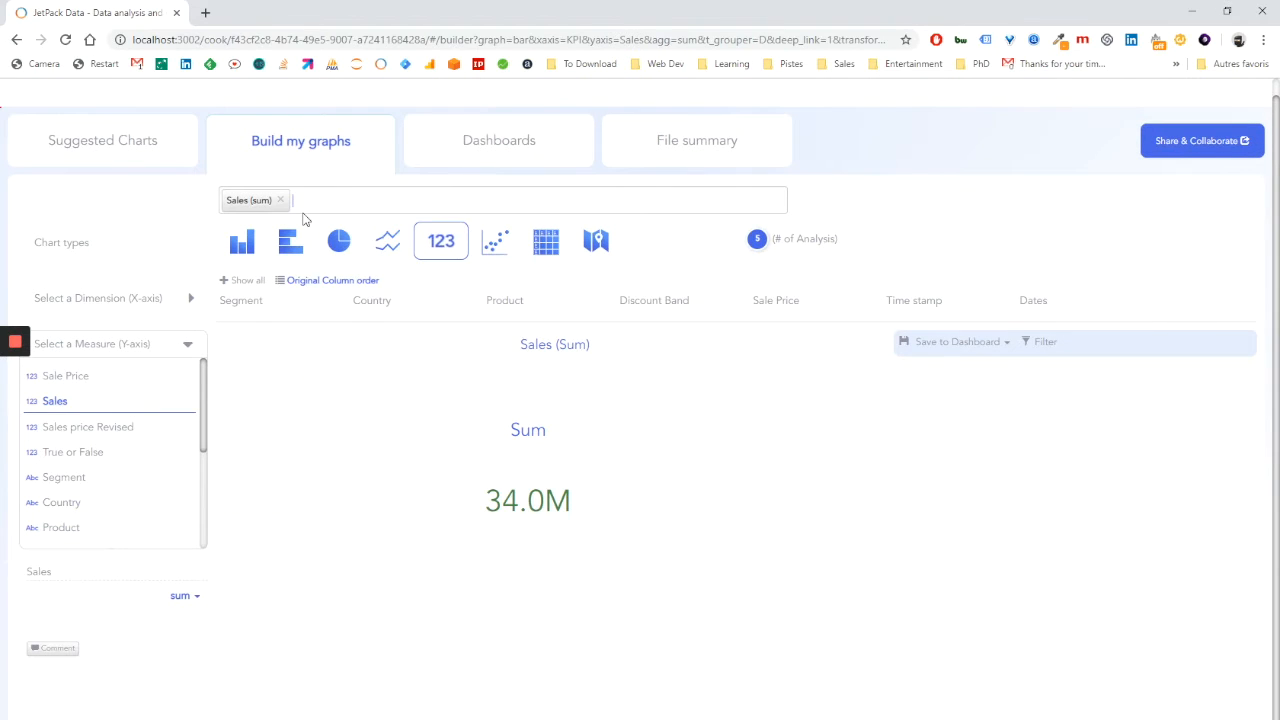
type("by")
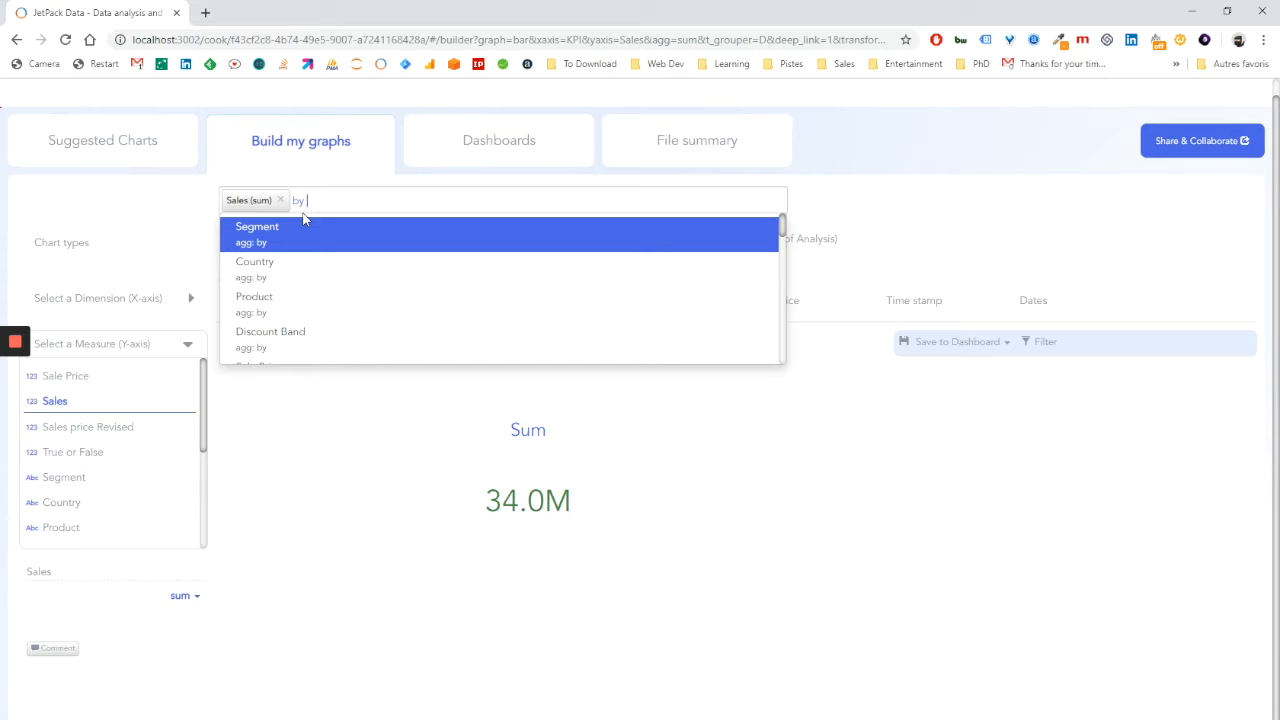
type(" da")
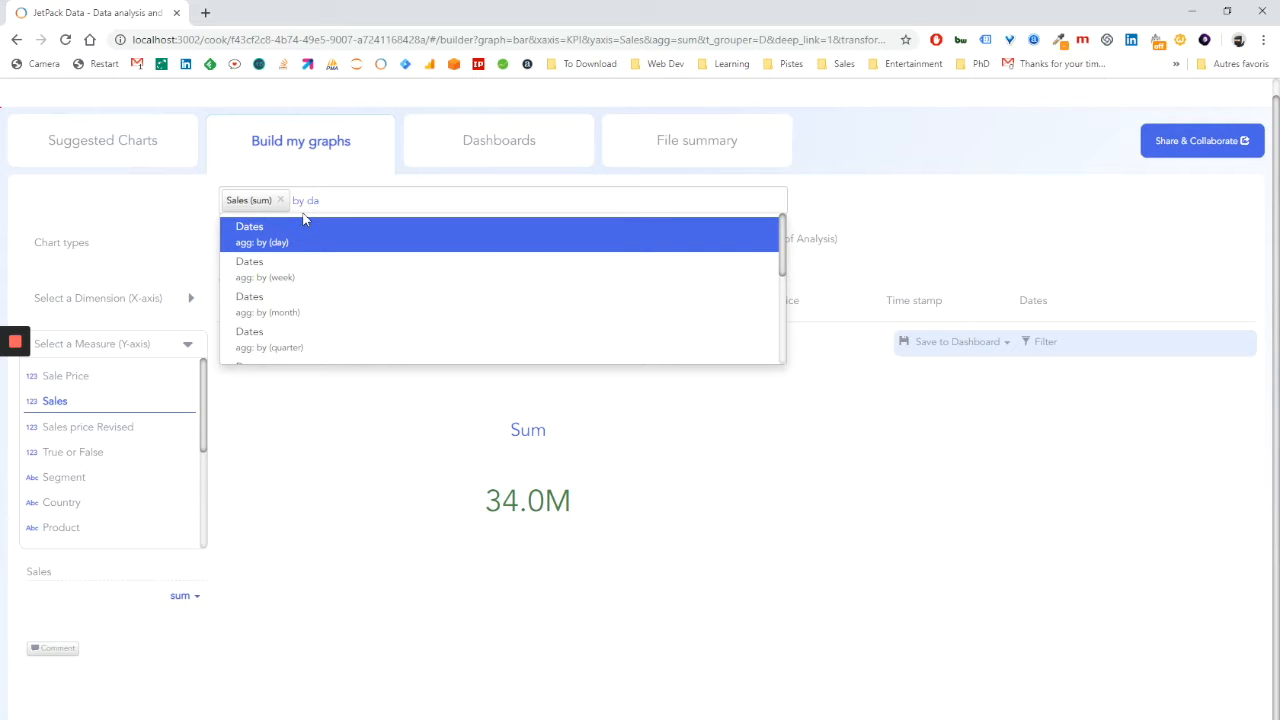
key("Down")
key("Down")
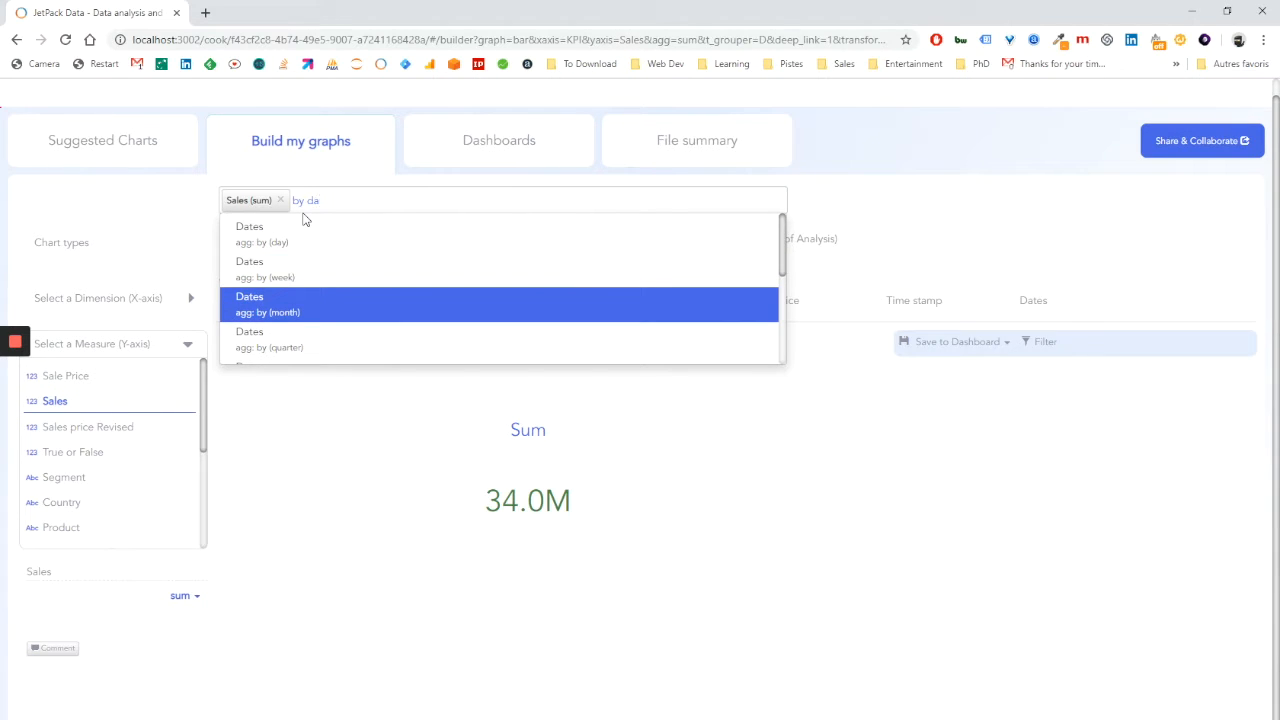
key("Return")
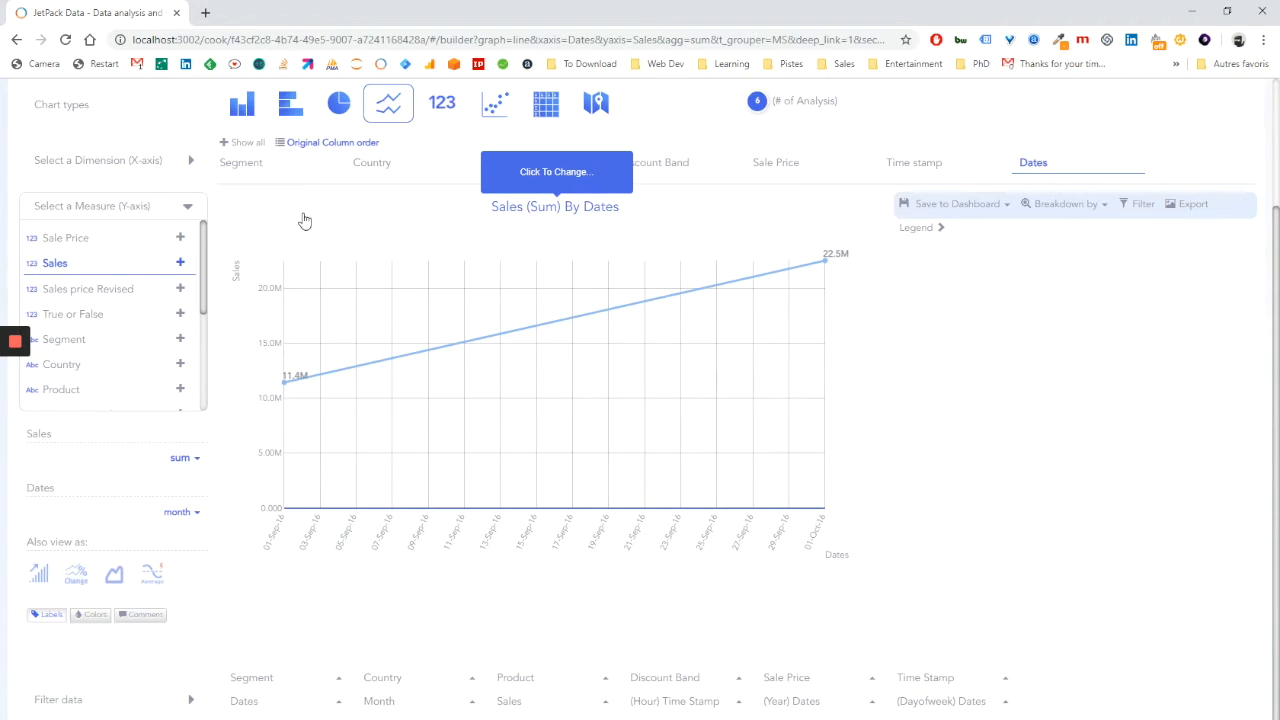
Try quarterly grouping for the graph's Dates and settle on grouping them by day.
left_click(180, 512)
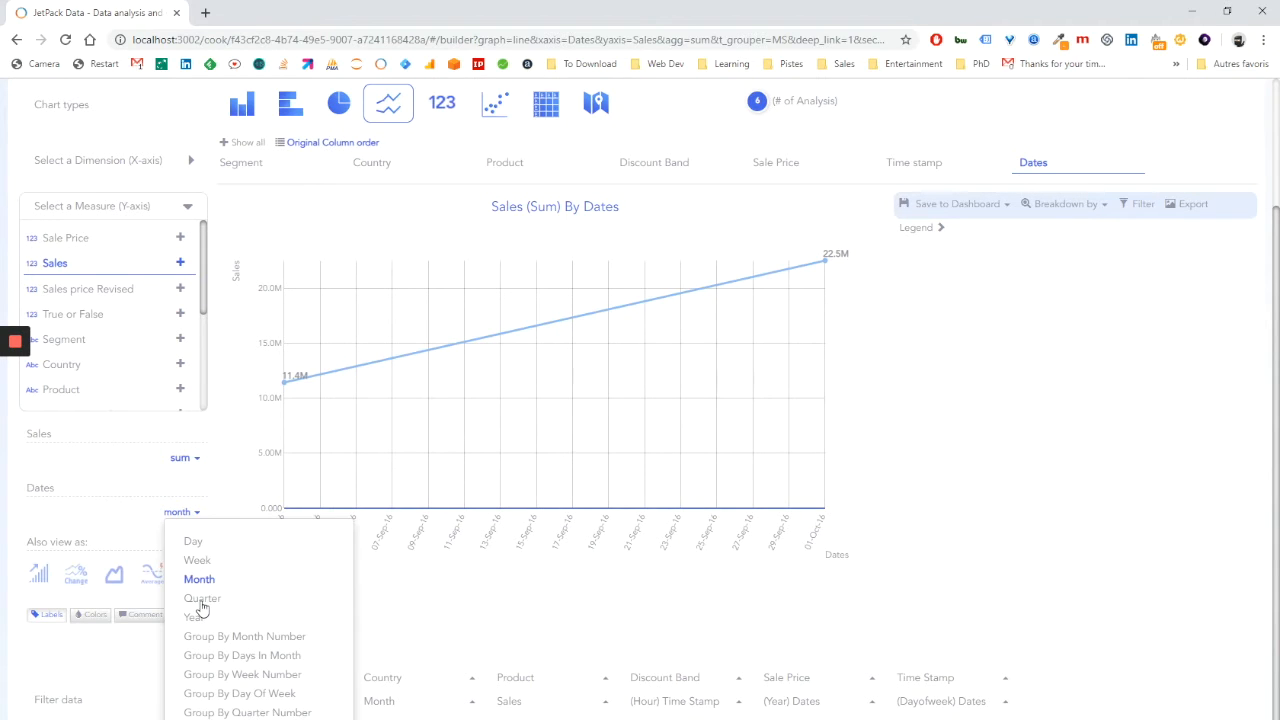
left_click(201, 598)
left_click(180, 512)
left_click(185, 541)
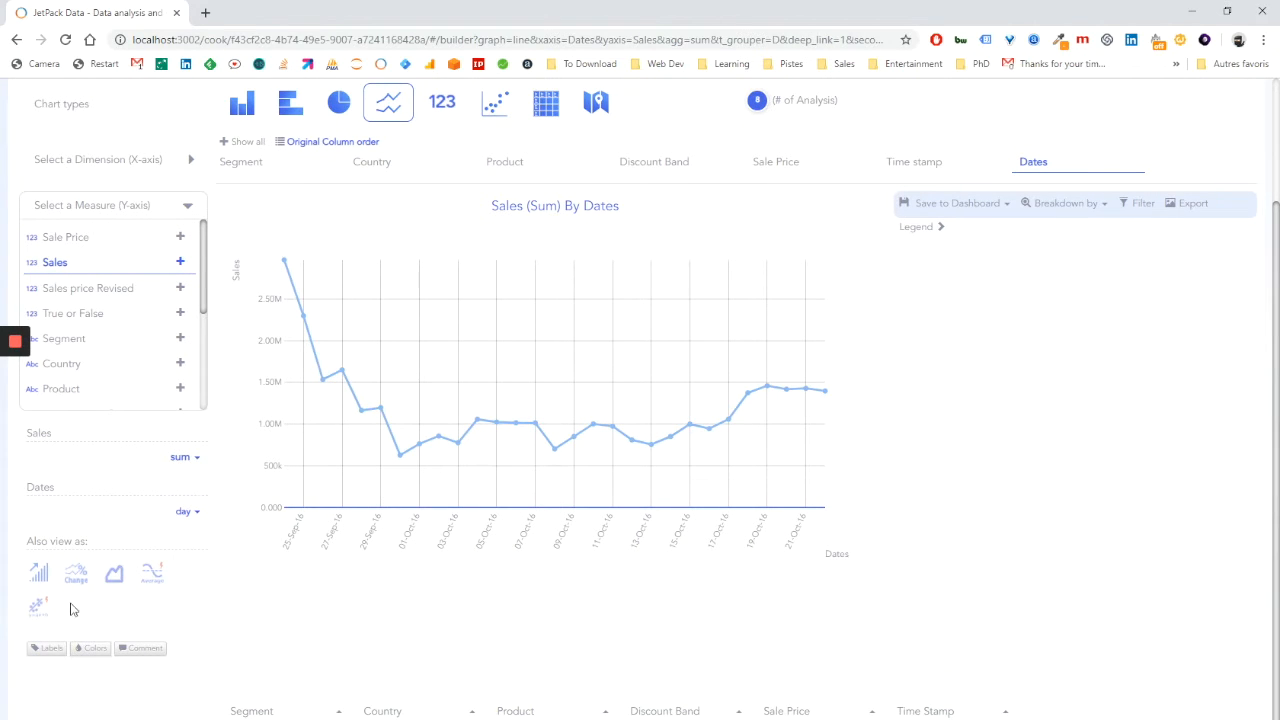
Add a regression line to the daily Sales line graph and base its forecast on the last 15 values.
left_click(36, 610)
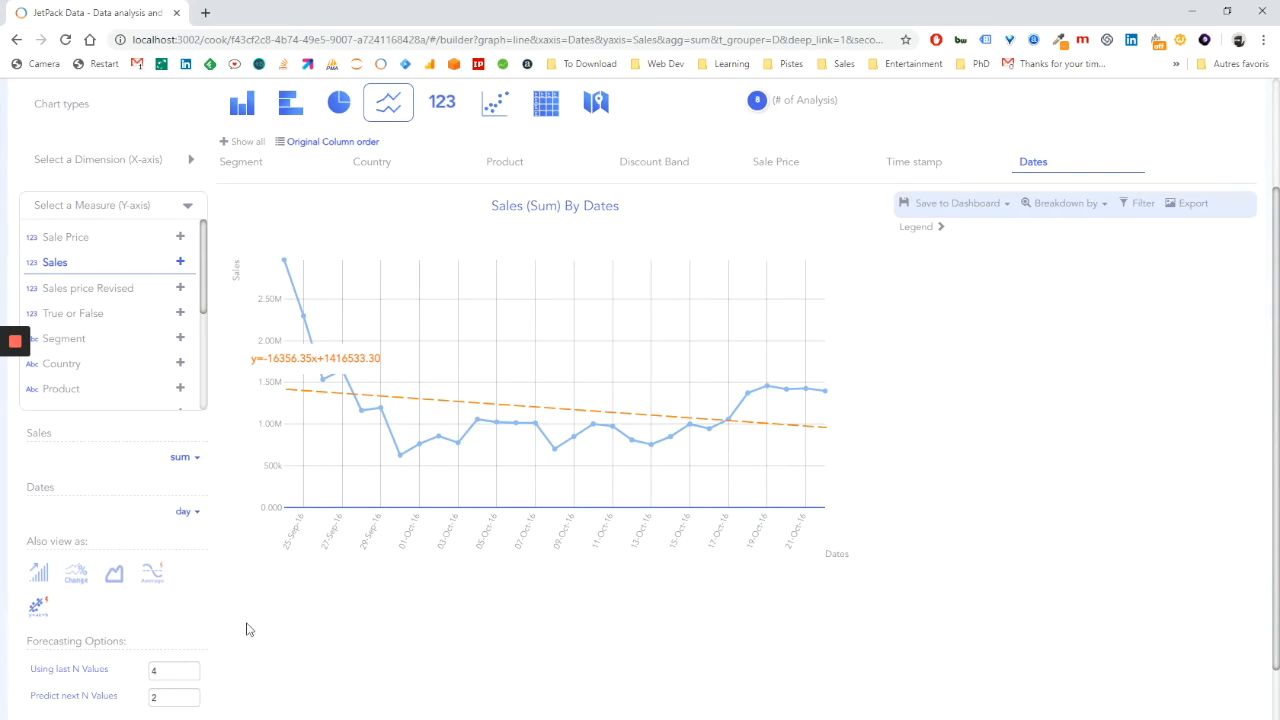
left_click_drag(175, 673, 150, 668)
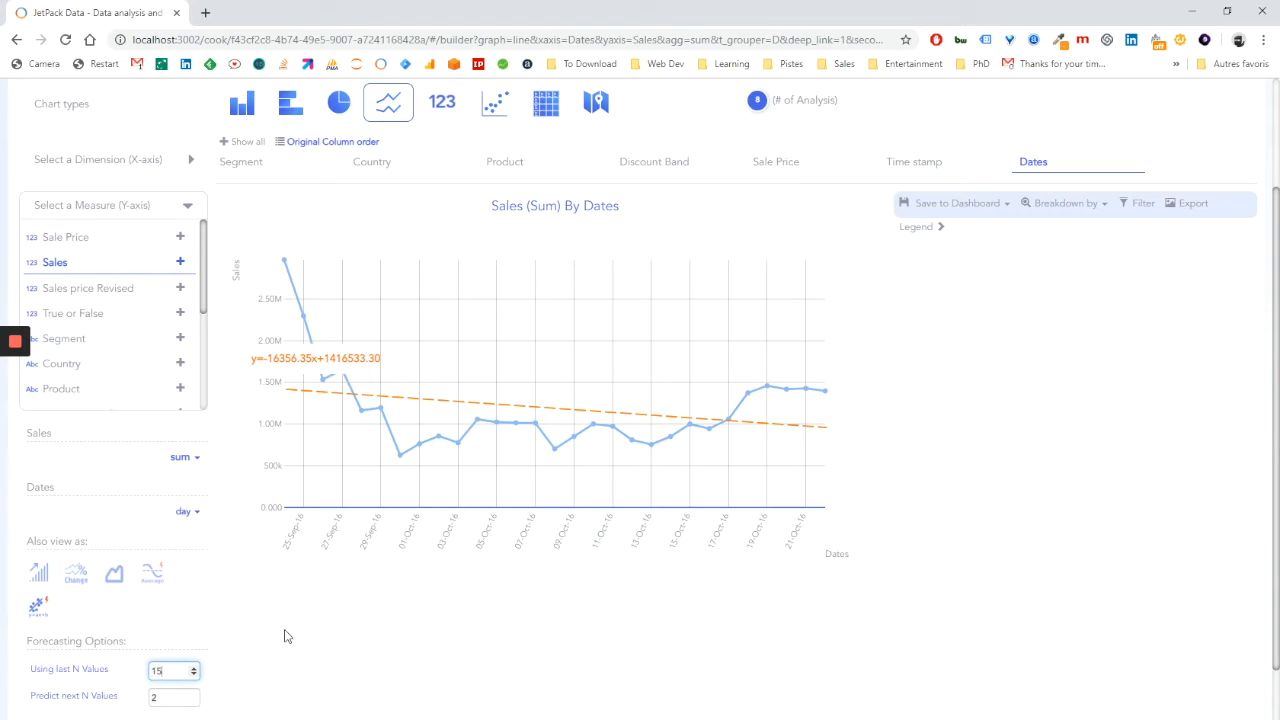
type("15")
key("Tab")
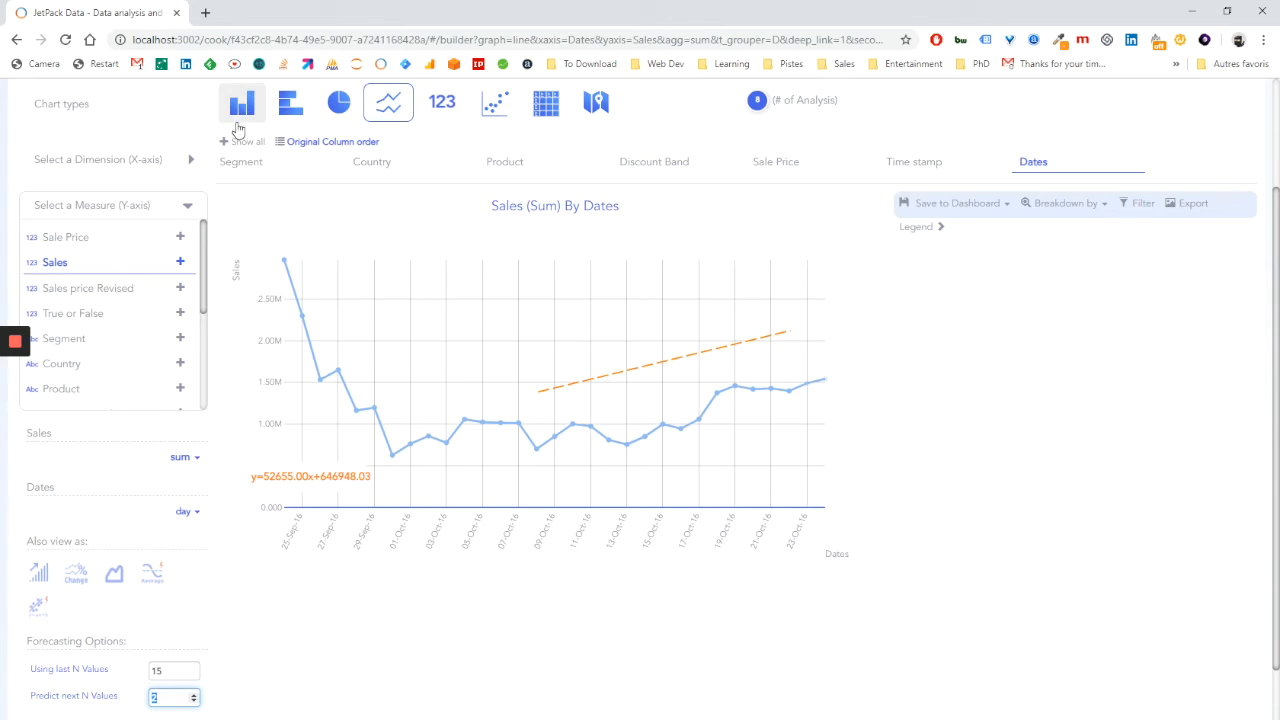
Show daily Sales as a vertical bar graph with a regression forecast of the next 5 values based on the last 25.
left_click(240, 118)
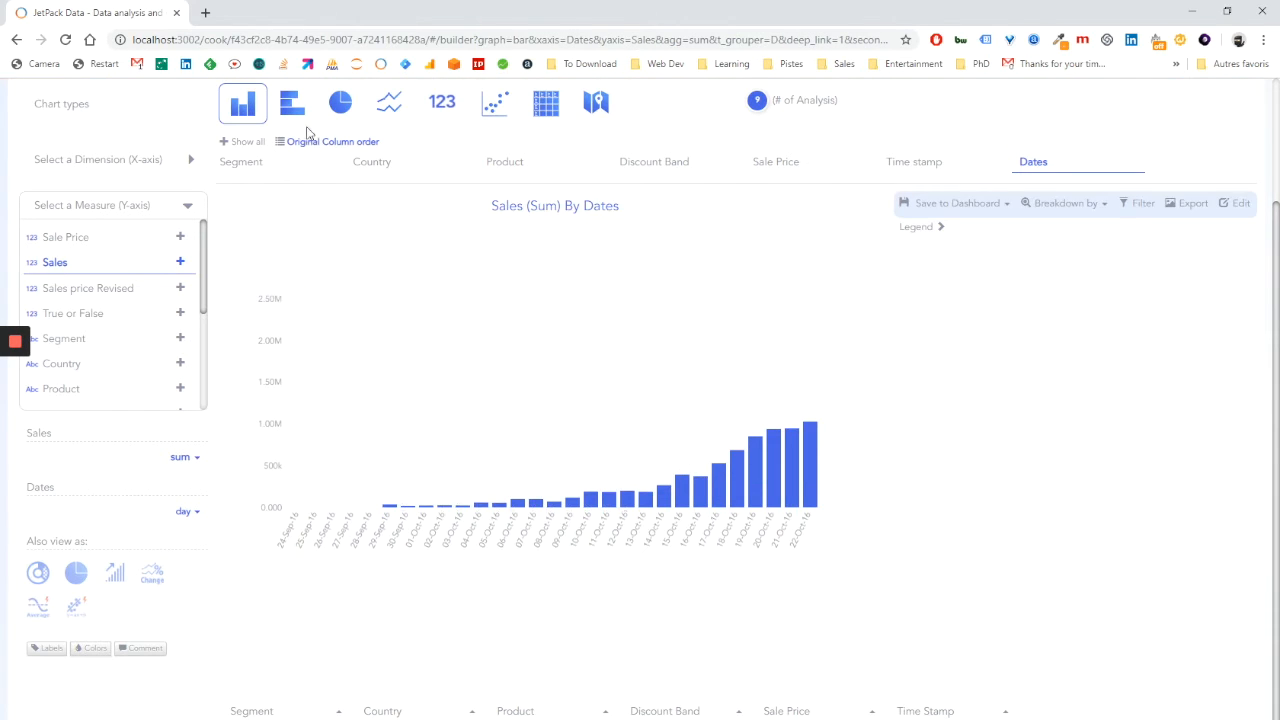
left_click(78, 610)
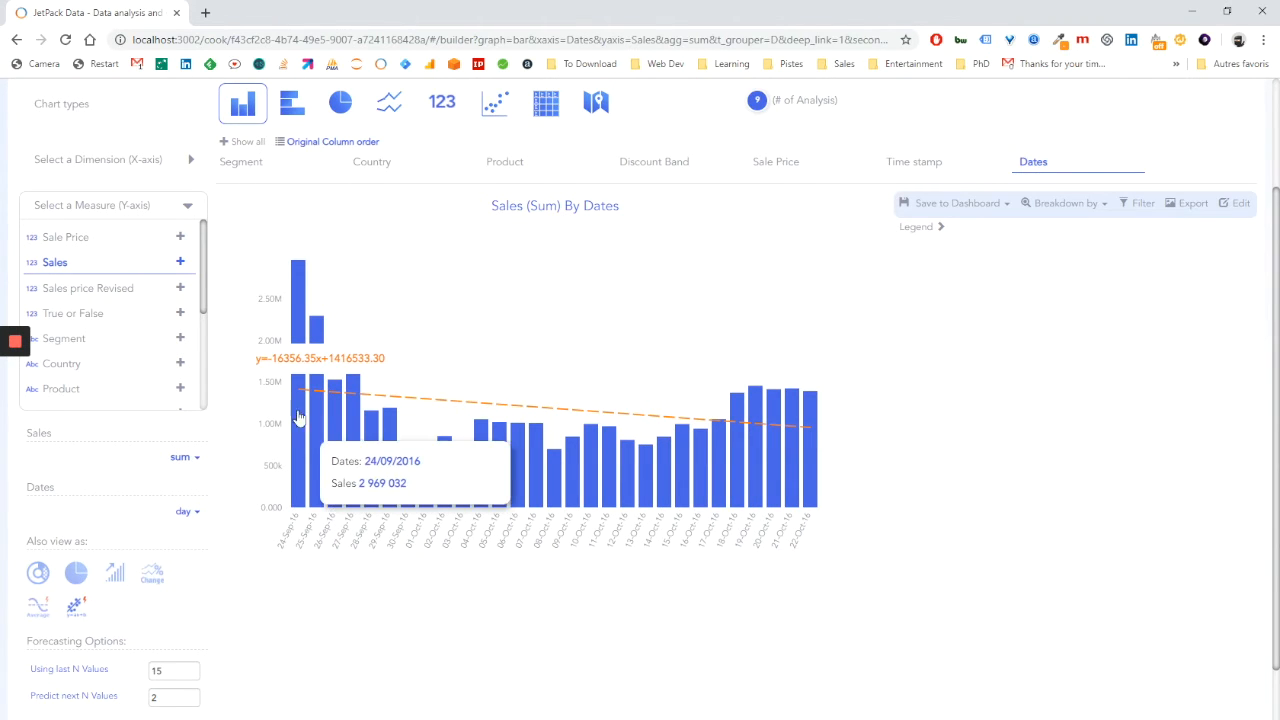
scroll(250, 570, "down", 1)
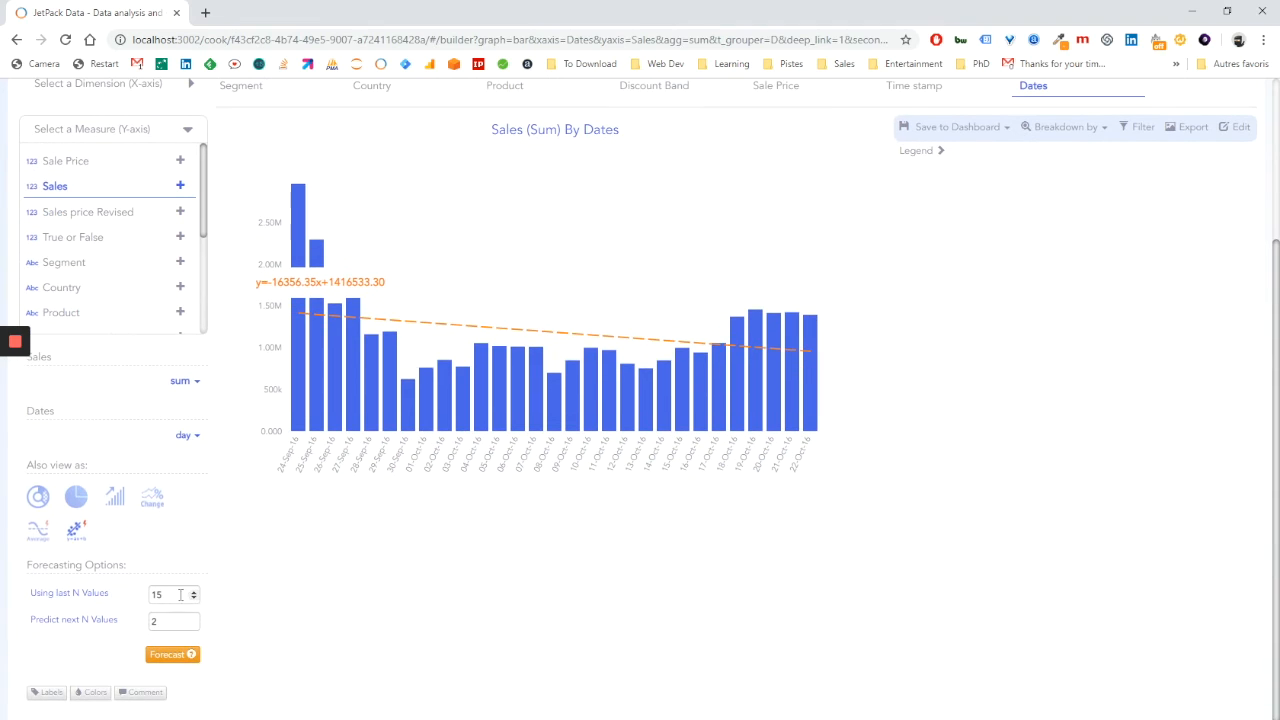
left_click(174, 598)
double_click(155, 595)
left_click(154, 621)
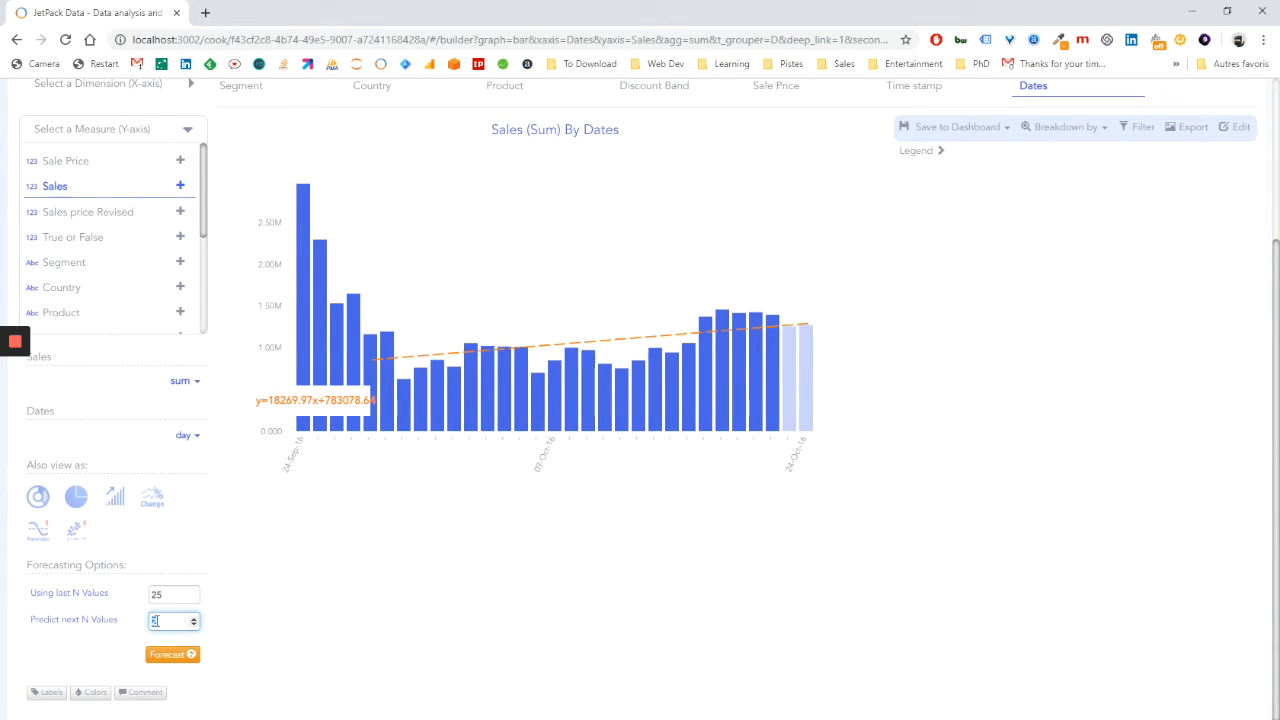
double_click(155, 621)
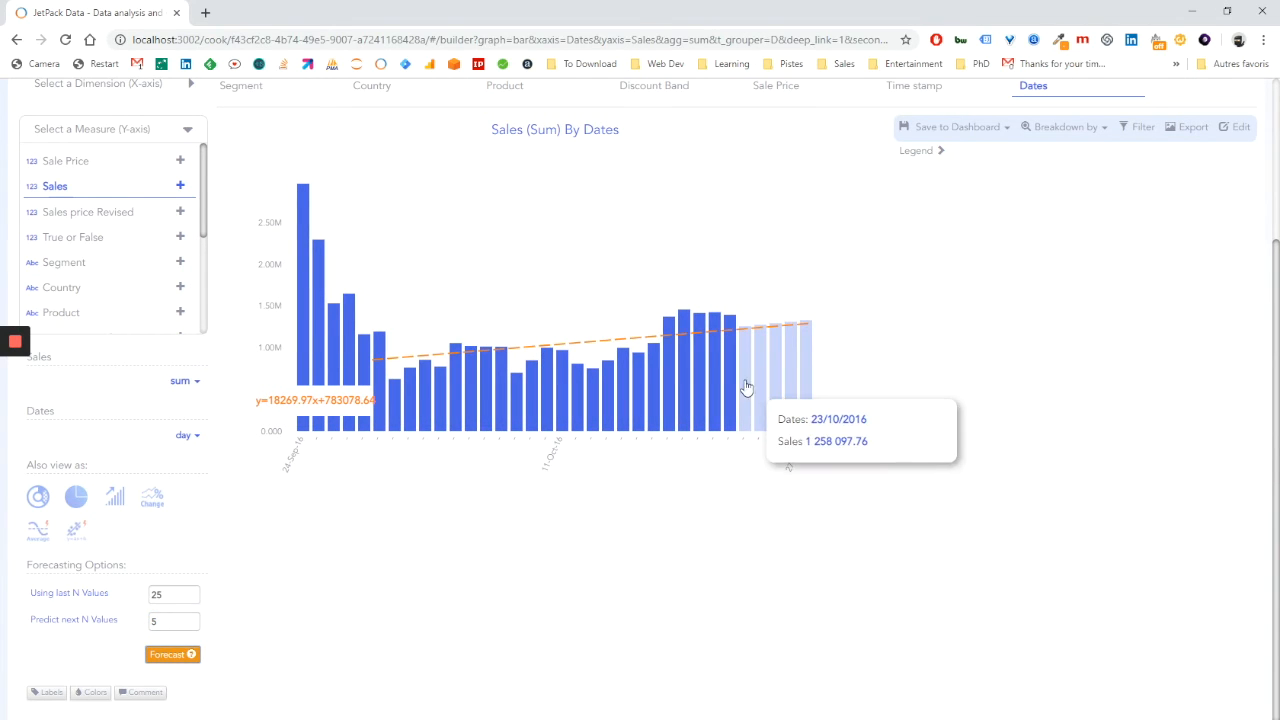
mouse_move(803, 373)
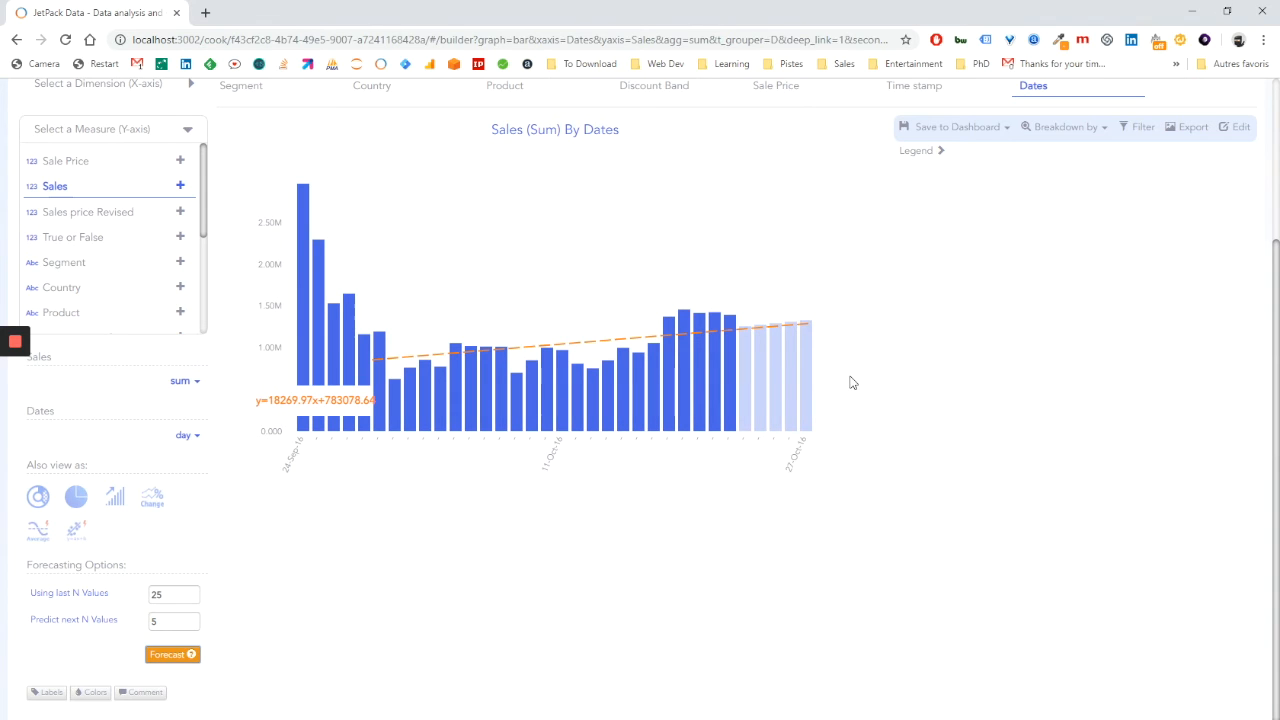
Save the Sales forecast graph to the dashboard and open the dashboard.
left_click(943, 131)
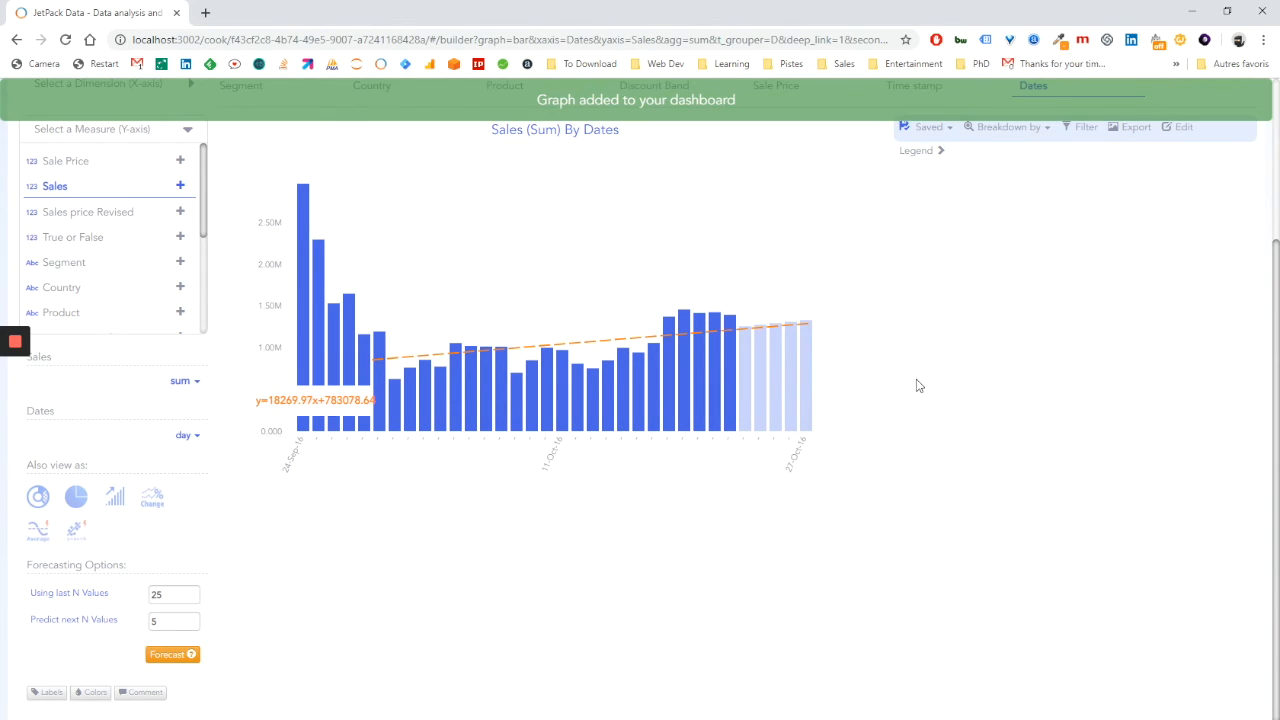
scroll(914, 383, "up", 3)
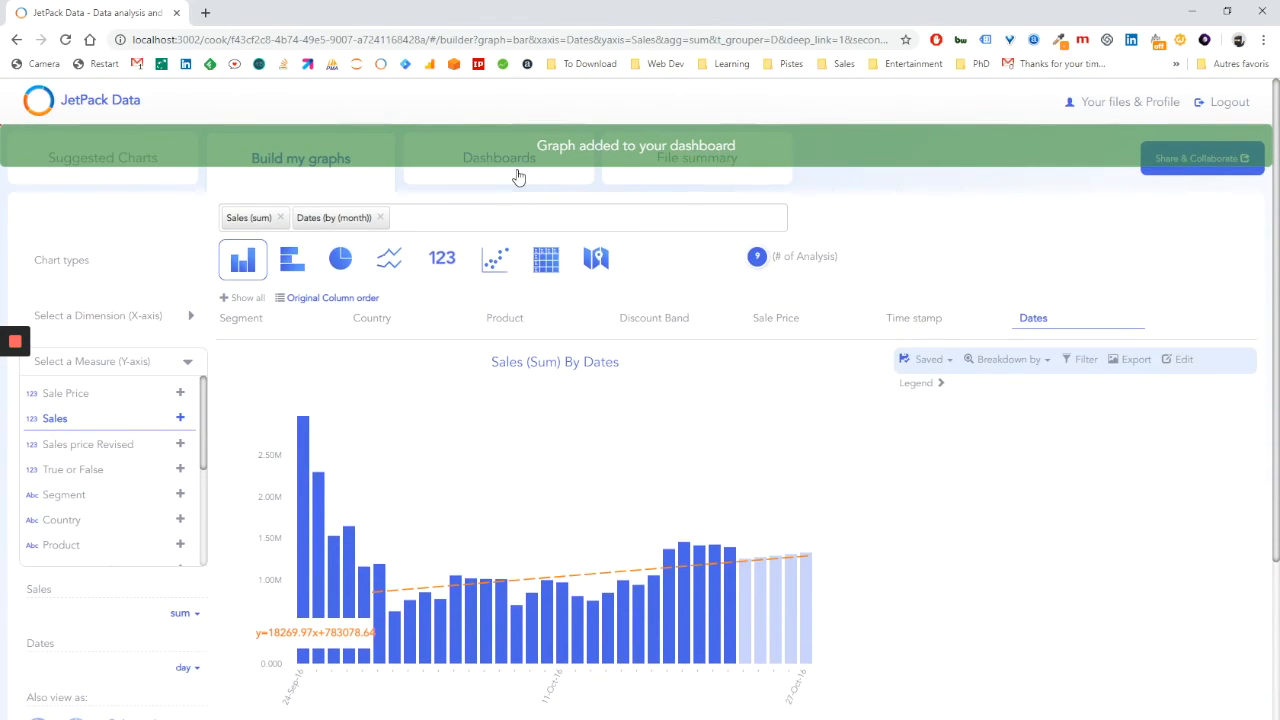
left_click(517, 177)
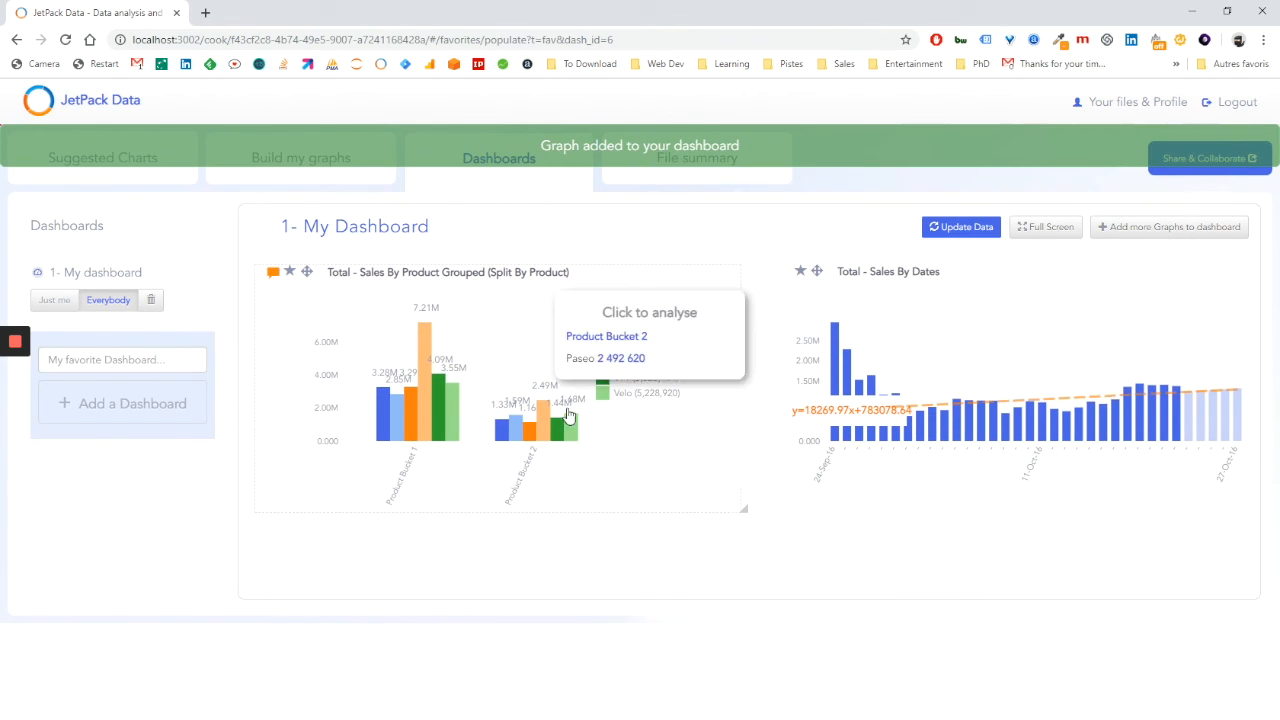
Open the Sales By Dates graph from the dashboard for further analysis.
left_click(1145, 334)
scroll(1063, 417, "down", 2)
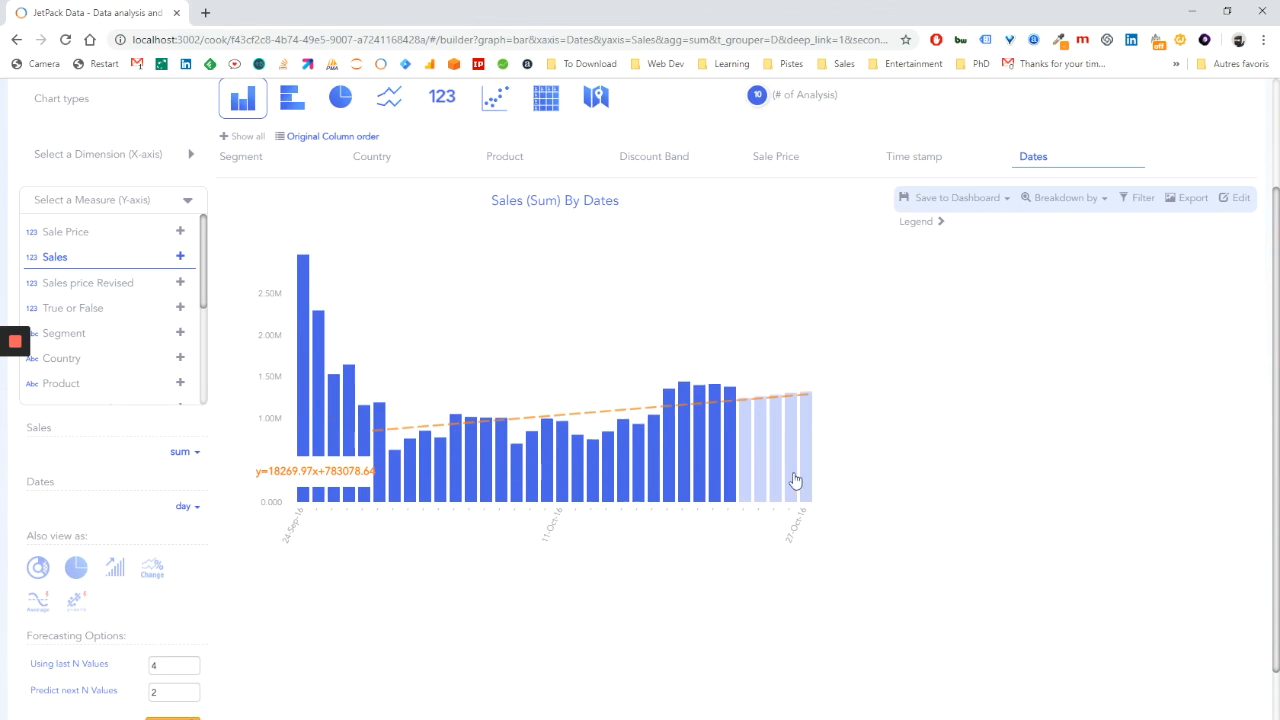